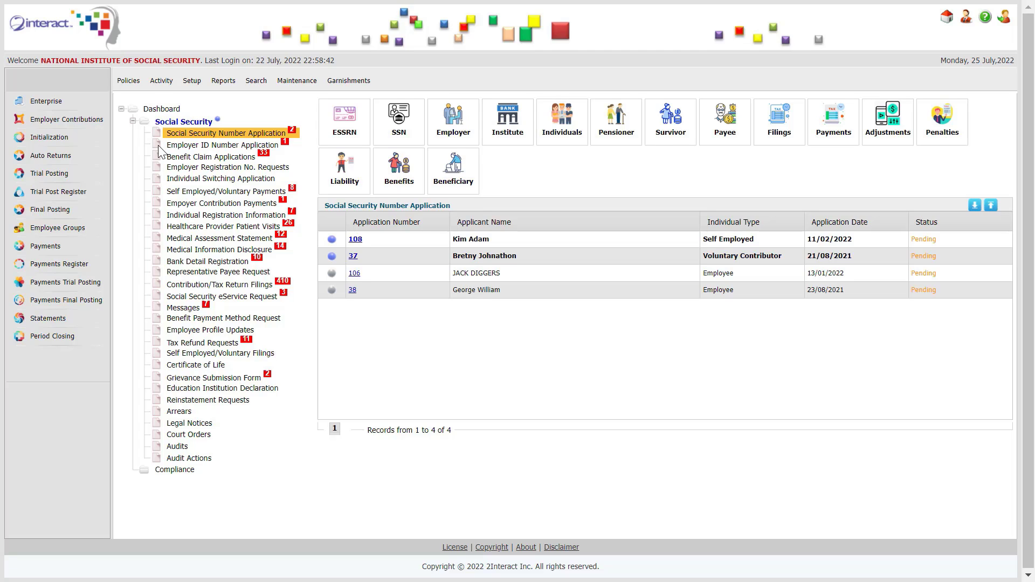
Step: Examine the Social Security policy options, including Definition Types, Groups, Calendars/Years and Benefit Payment Reasons
click(132, 80)
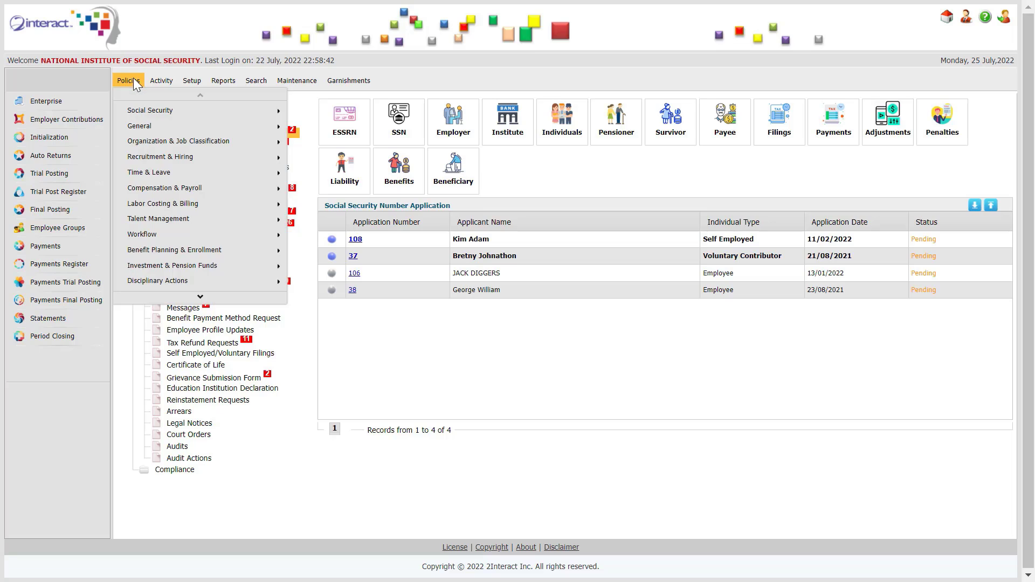
mouse_move(168, 109)
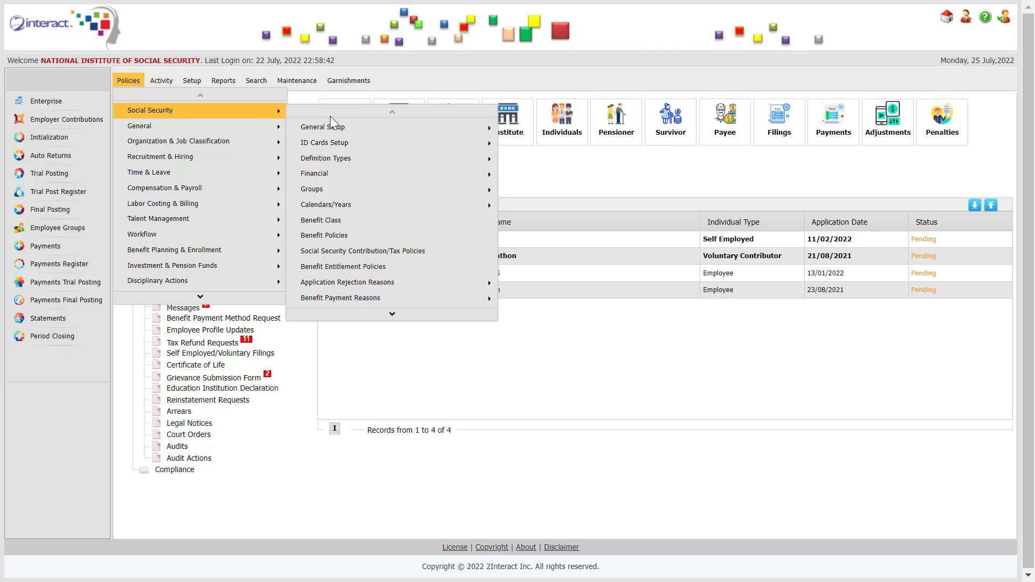
mouse_move(342, 157)
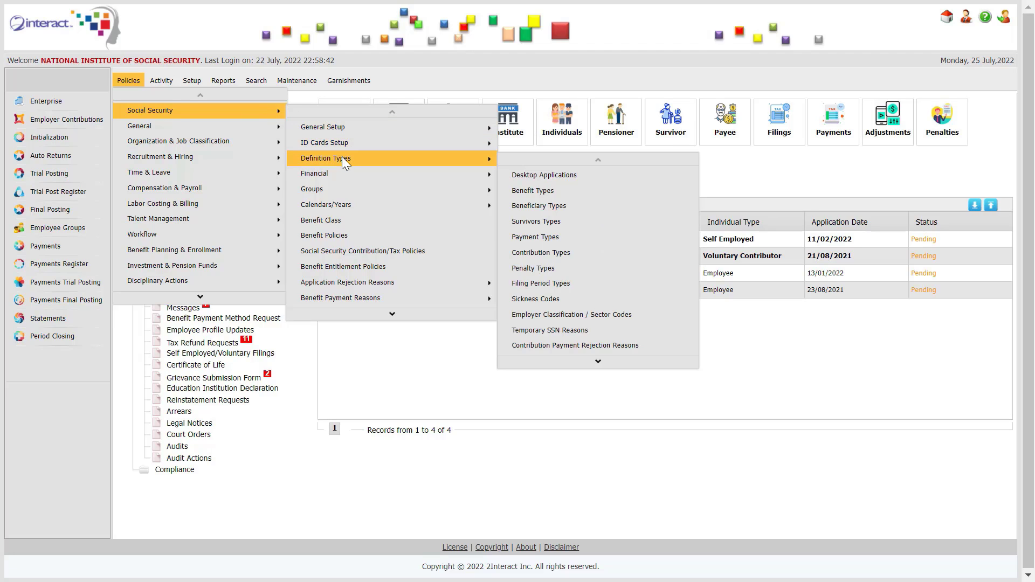
mouse_move(349, 186)
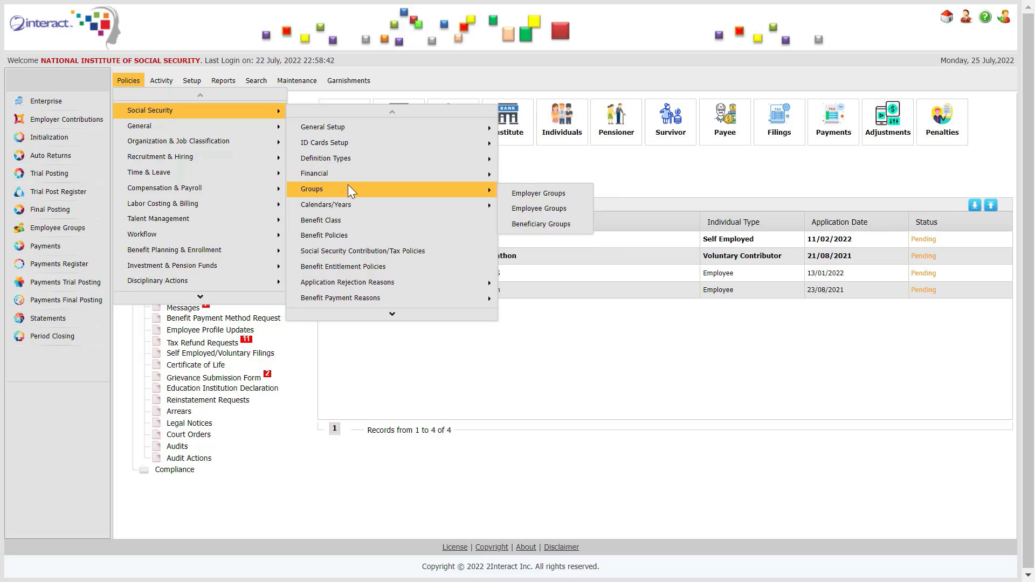
mouse_move(355, 205)
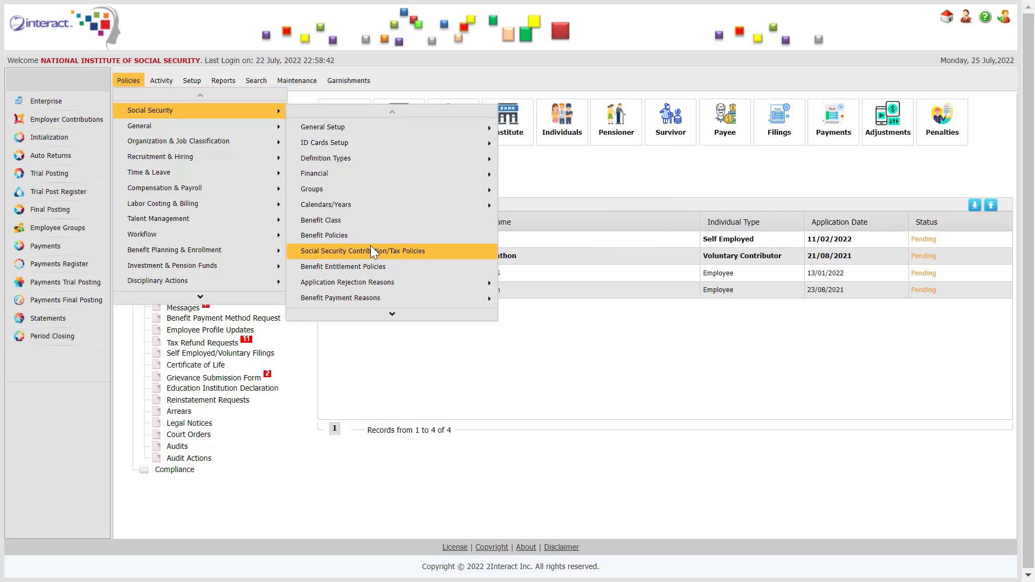
mouse_move(372, 299)
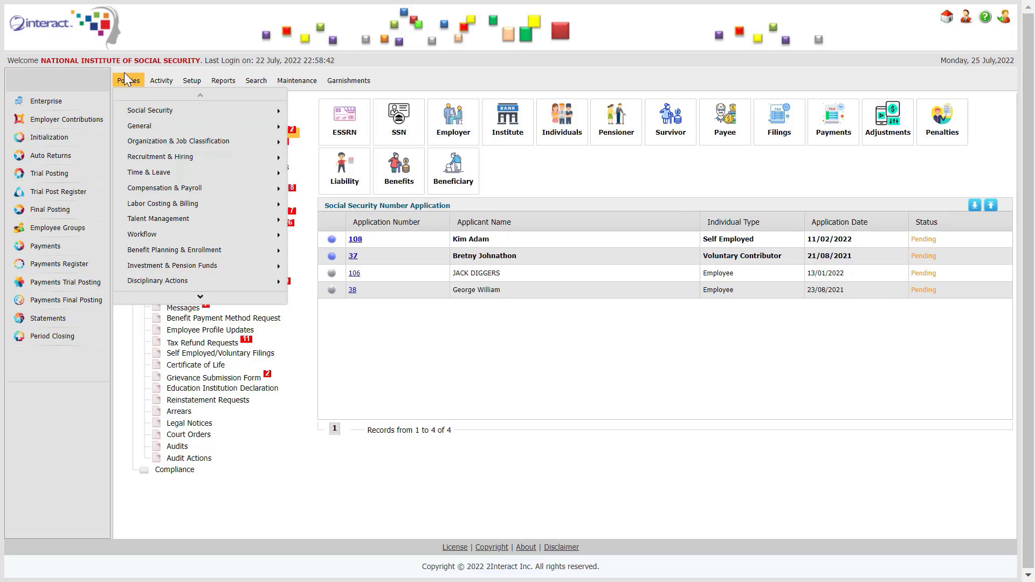
Step: Examine the Social Security activities, from Social Security Identification and Contribution Payments through Penalties, Tax Refunds and Compliance
mouse_move(163, 76)
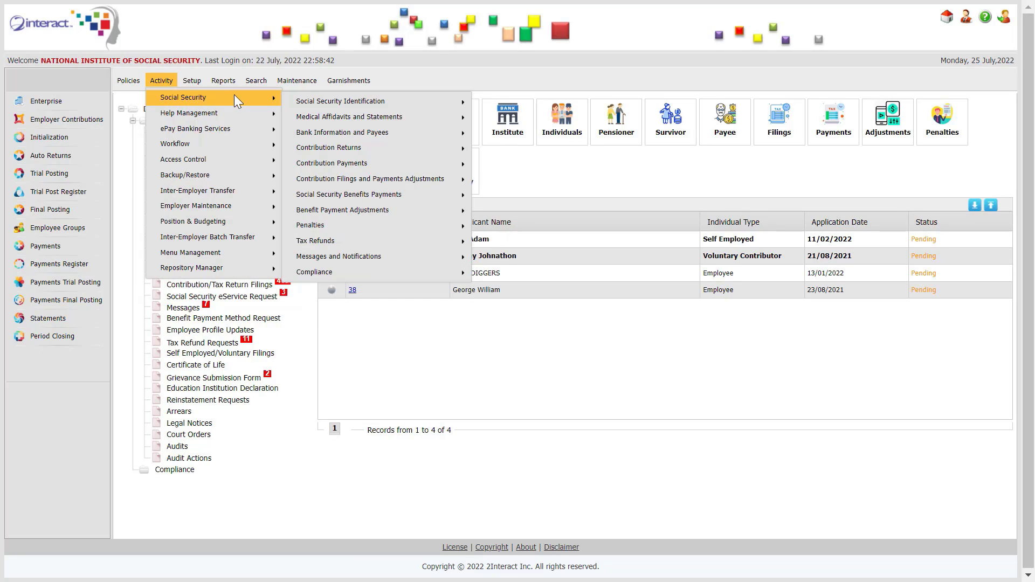
mouse_move(301, 97)
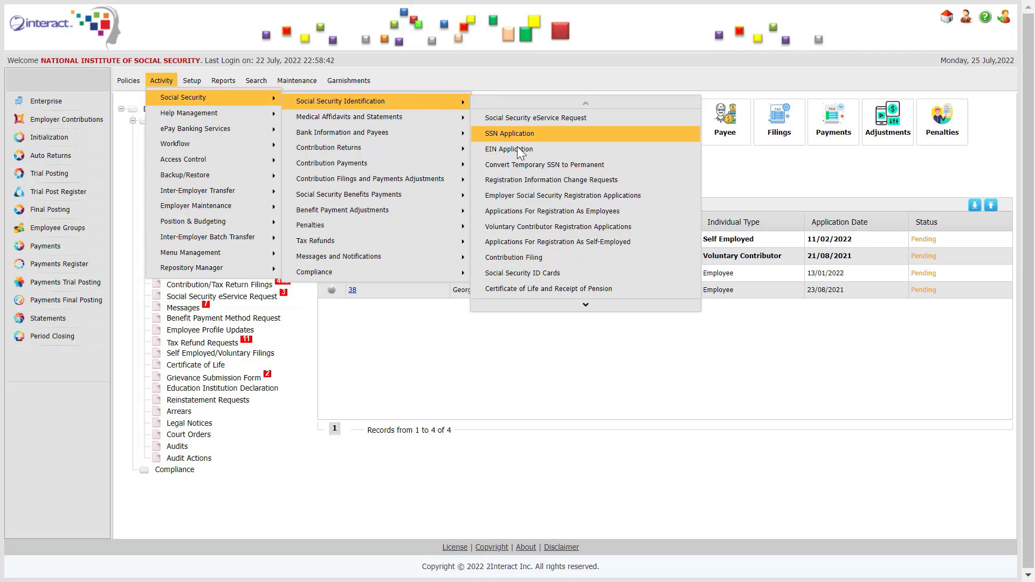
mouse_move(555, 299)
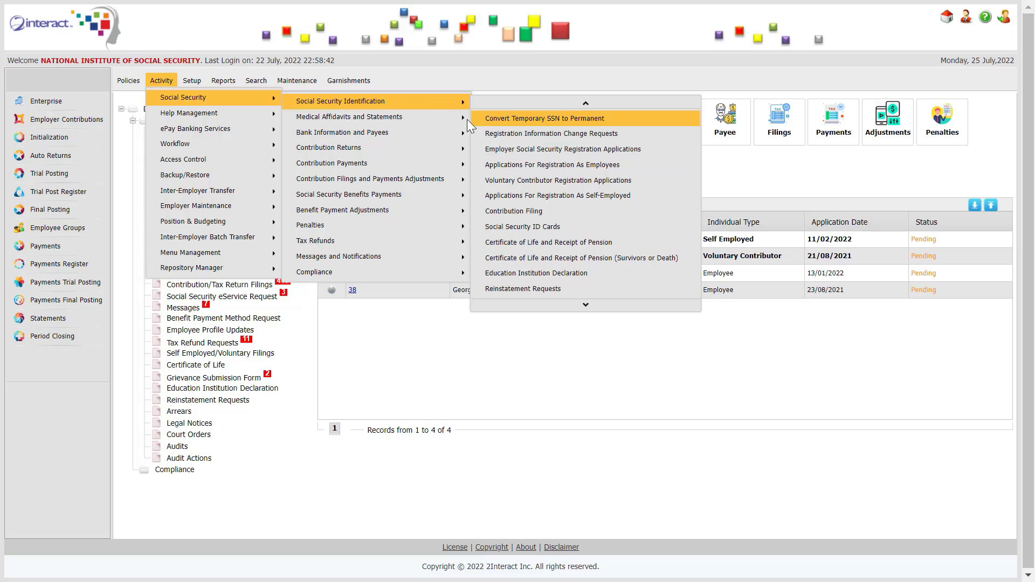
mouse_move(447, 120)
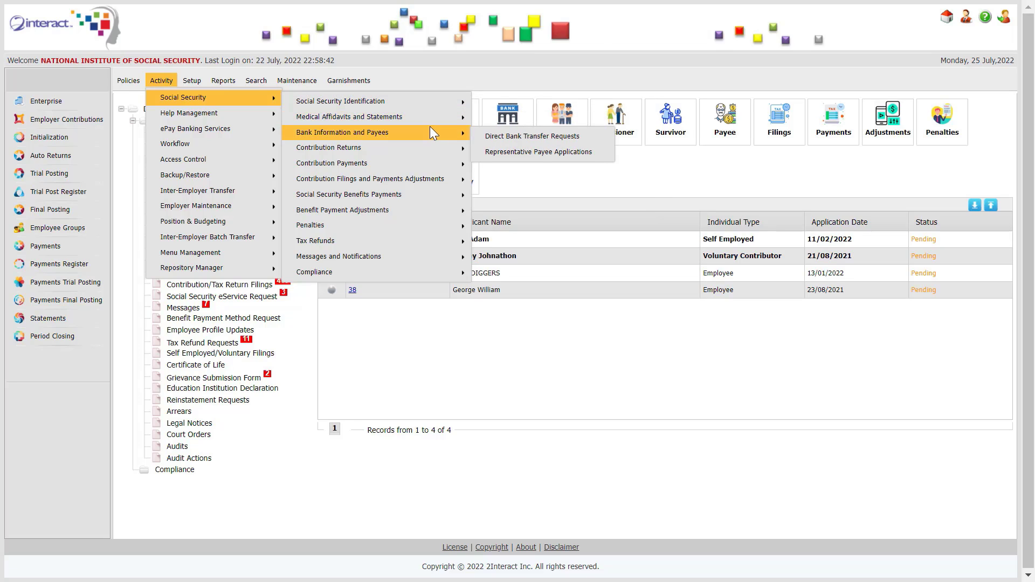
mouse_move(422, 146)
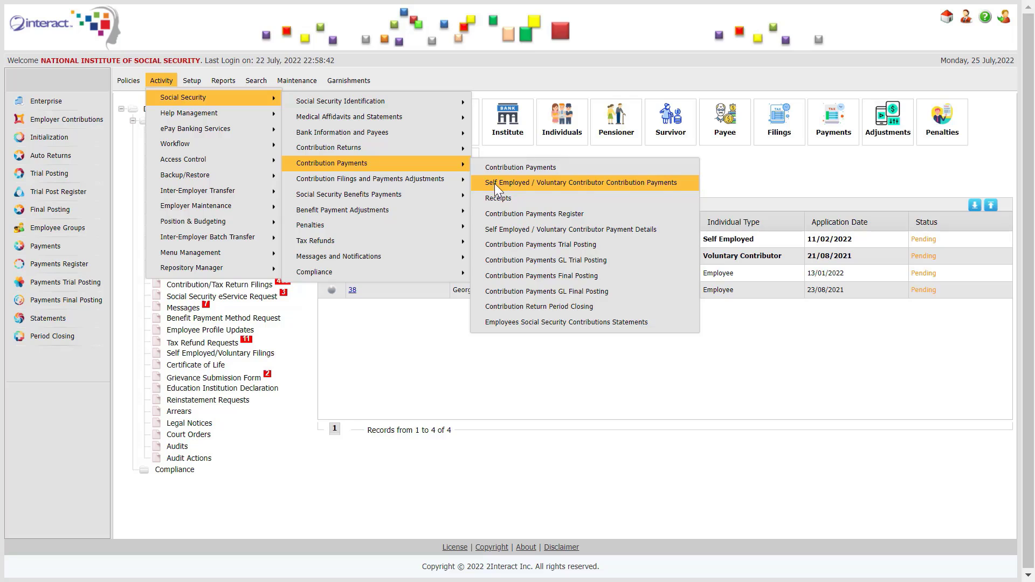
mouse_move(454, 186)
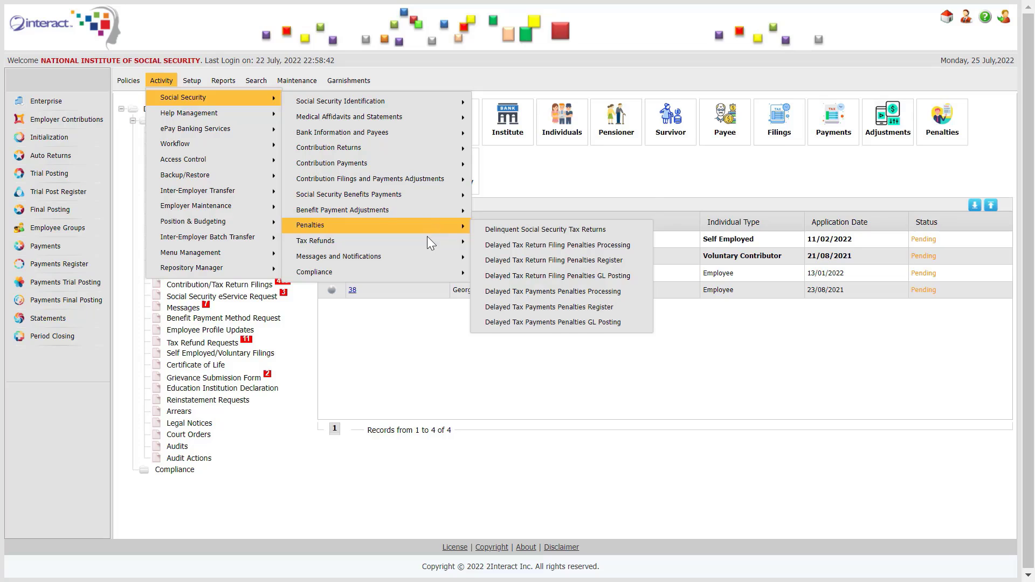
mouse_move(424, 245)
mouse_move(427, 263)
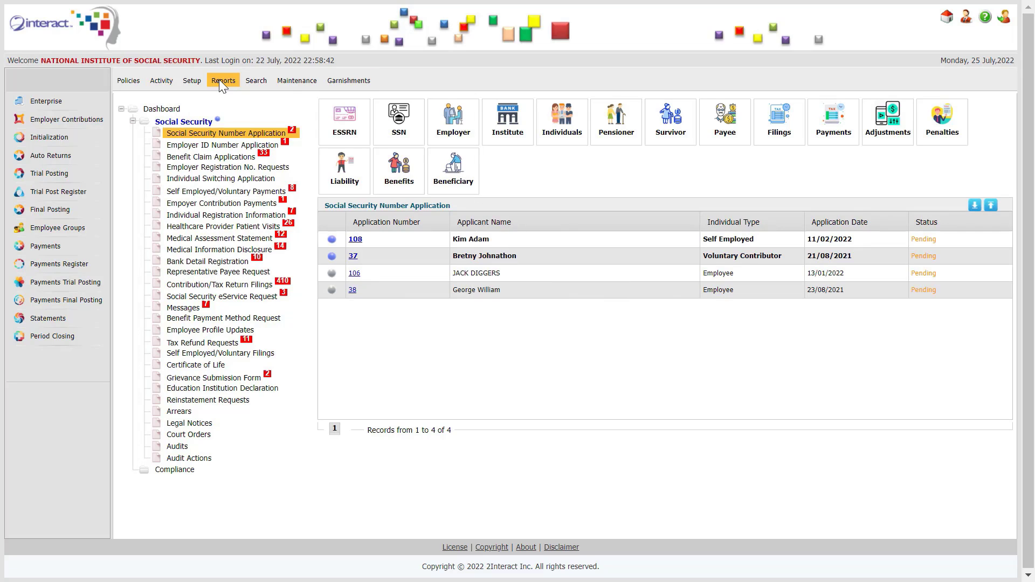
Step: Examine the available SSAS reports on claims and benefits, registration, contributions, statistics, and legal, arrears and compliance matters
mouse_move(229, 84)
mouse_move(262, 112)
mouse_move(303, 117)
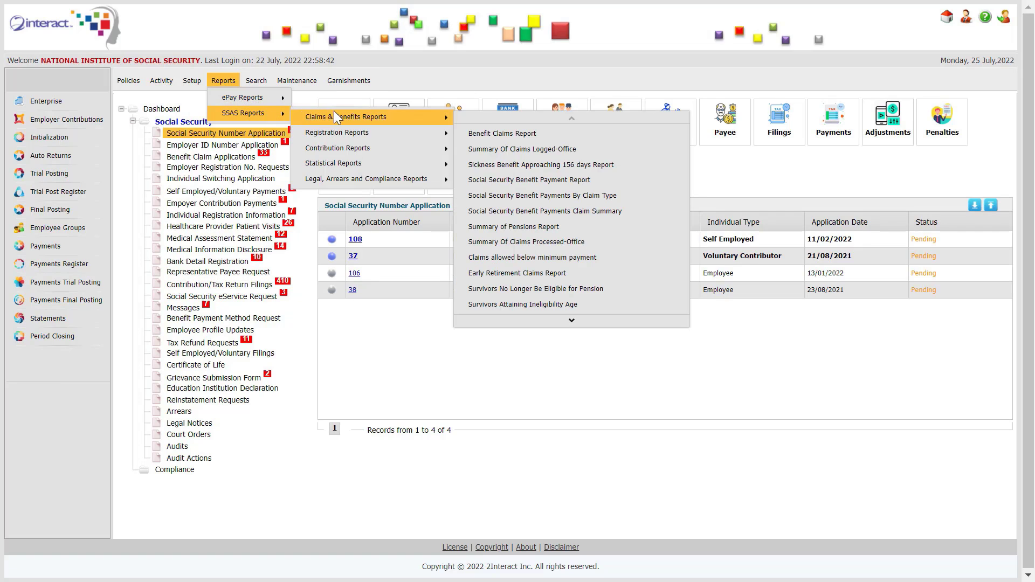
mouse_move(363, 131)
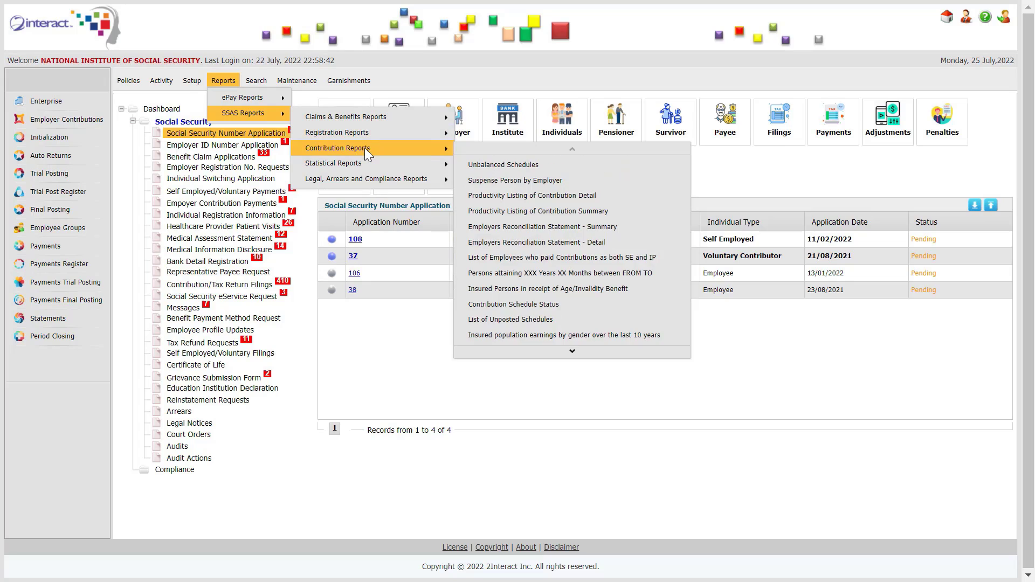
mouse_move(365, 160)
mouse_move(368, 181)
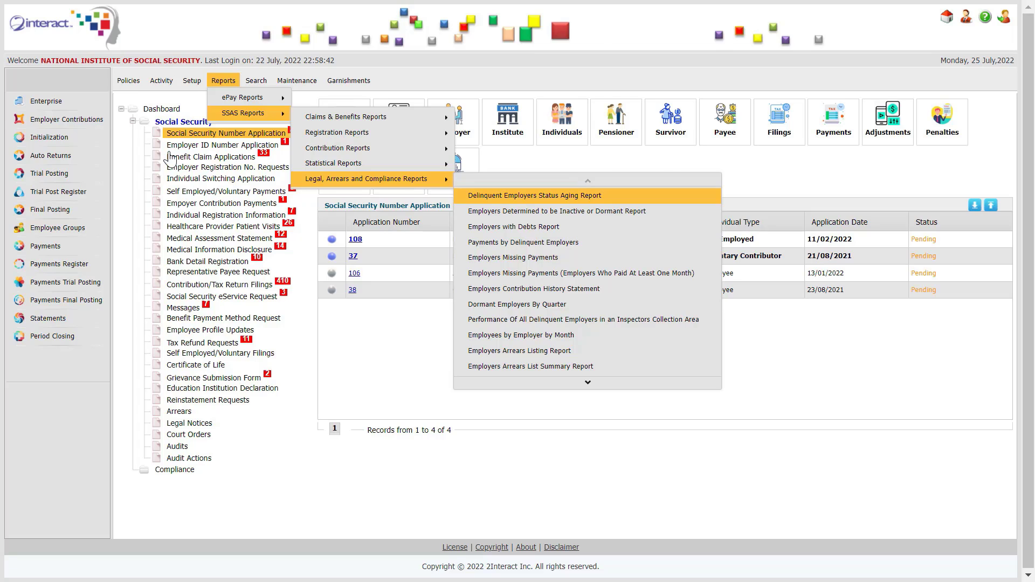
Step: Open the Social Security General Setup policy and look through the countries available for selection
click(125, 81)
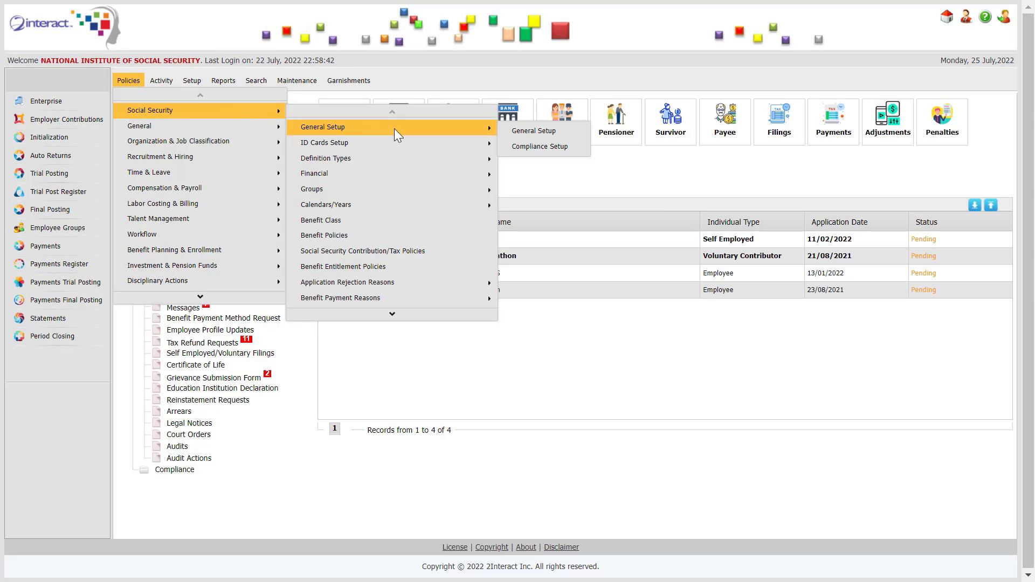
click(509, 131)
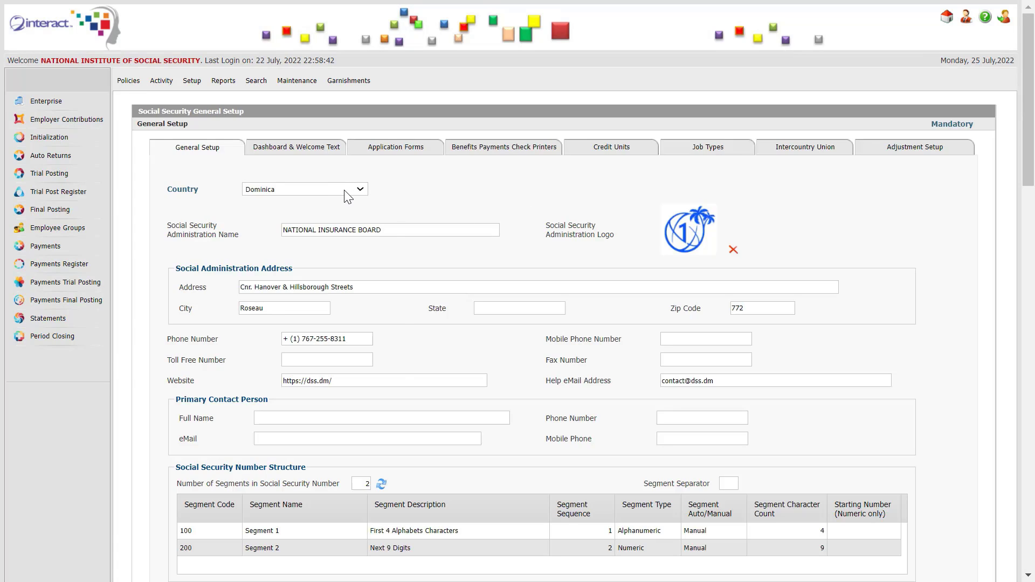
click(344, 190)
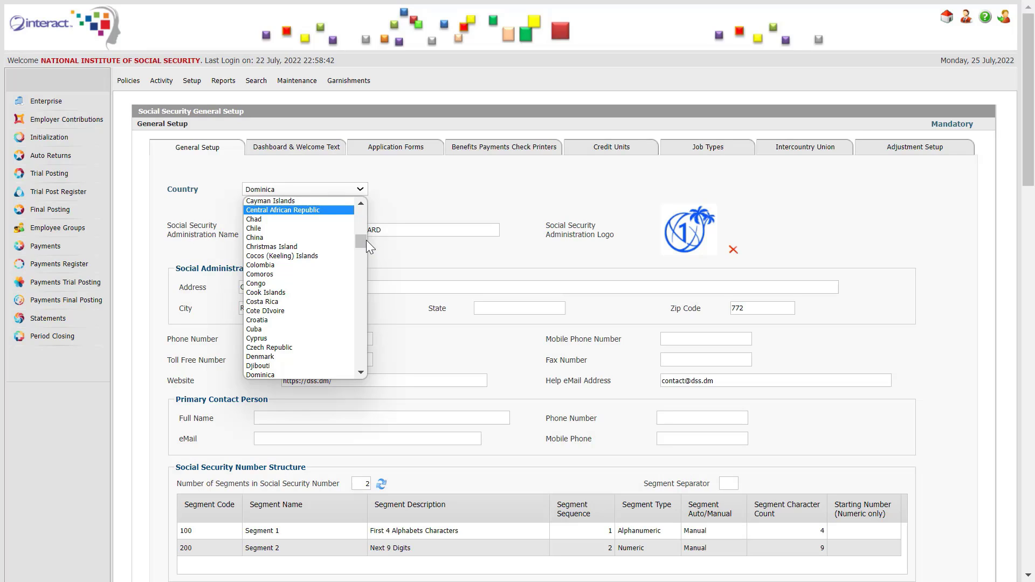
drag(359, 239, 359, 212)
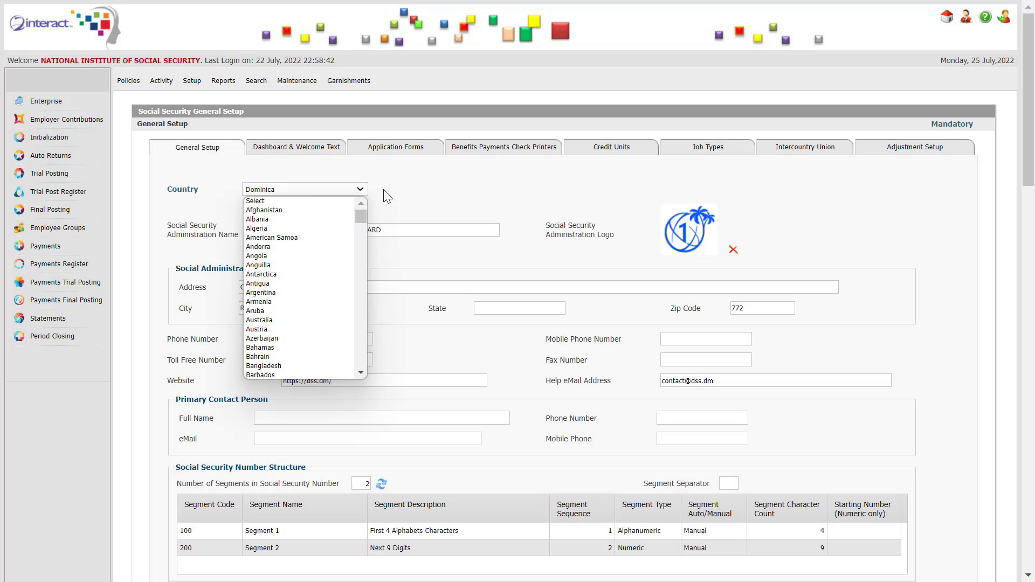
click(420, 184)
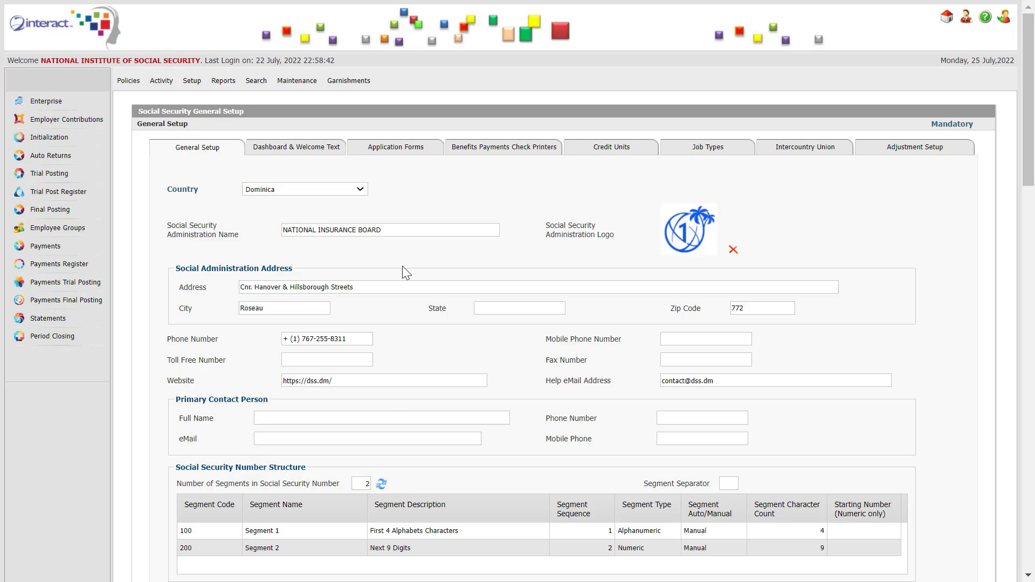
Step: Review the general setup's number structures, temporary SSN options, and contribution and benefit payment methods
drag(1030, 116, 1031, 201)
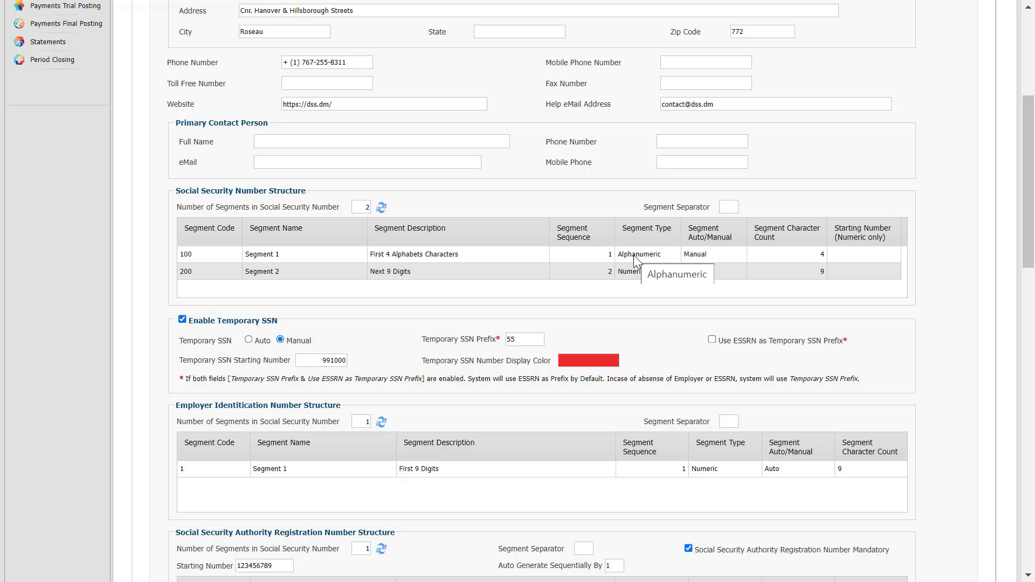
scroll(420, 360, down, 3)
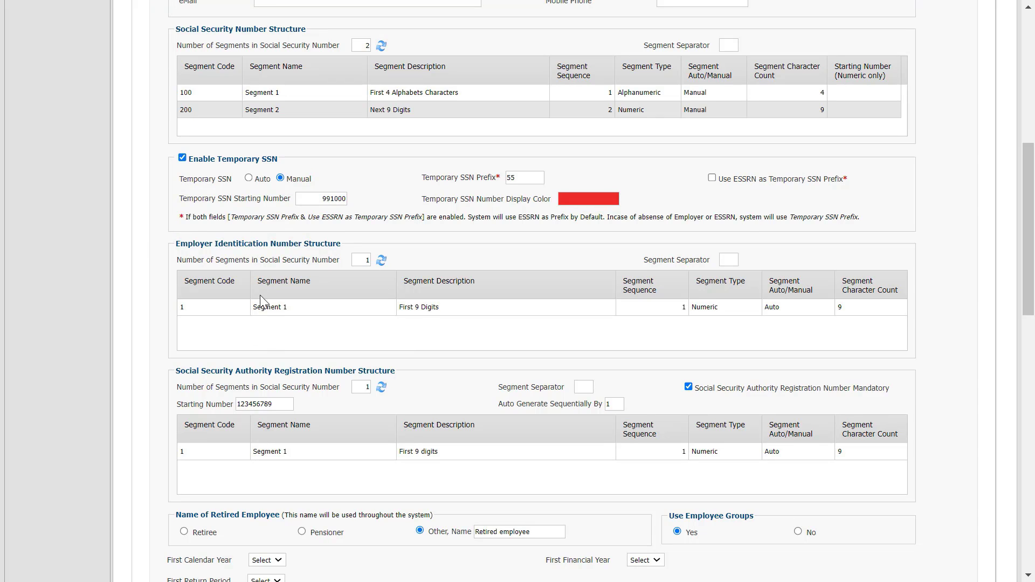
scroll(317, 299, down, 2)
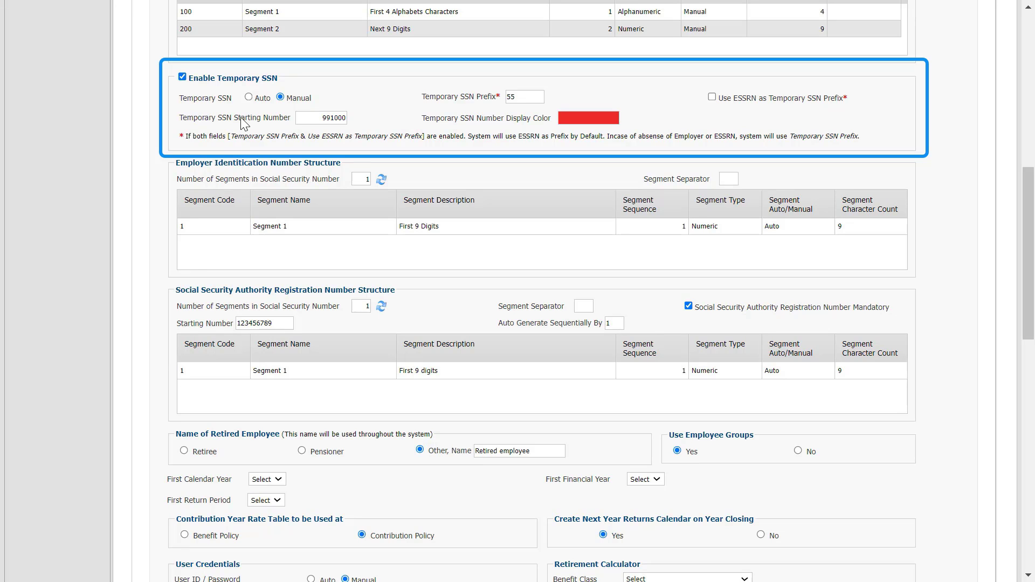
scroll(422, 296, down, 10)
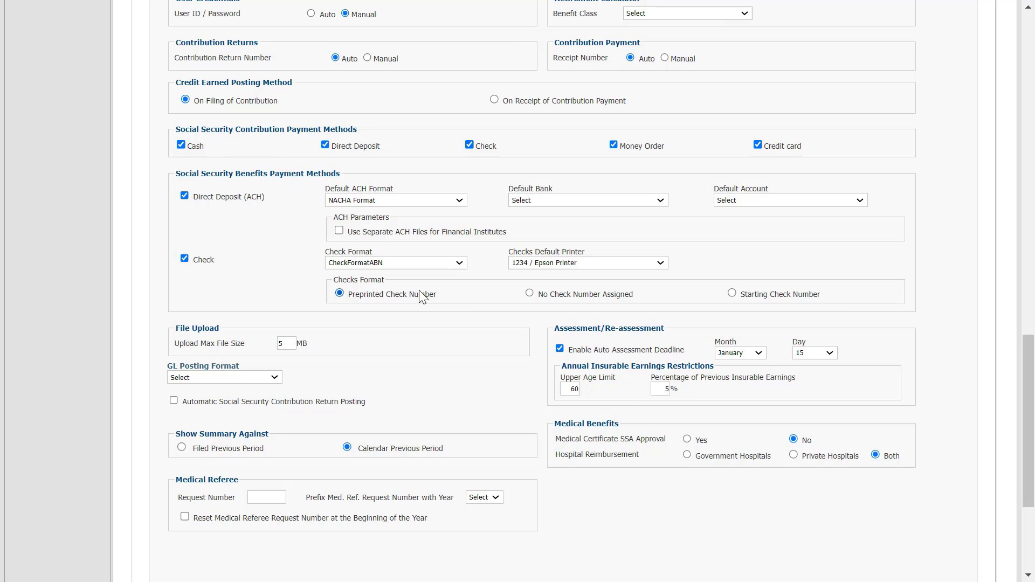
scroll(420, 295, up, 20)
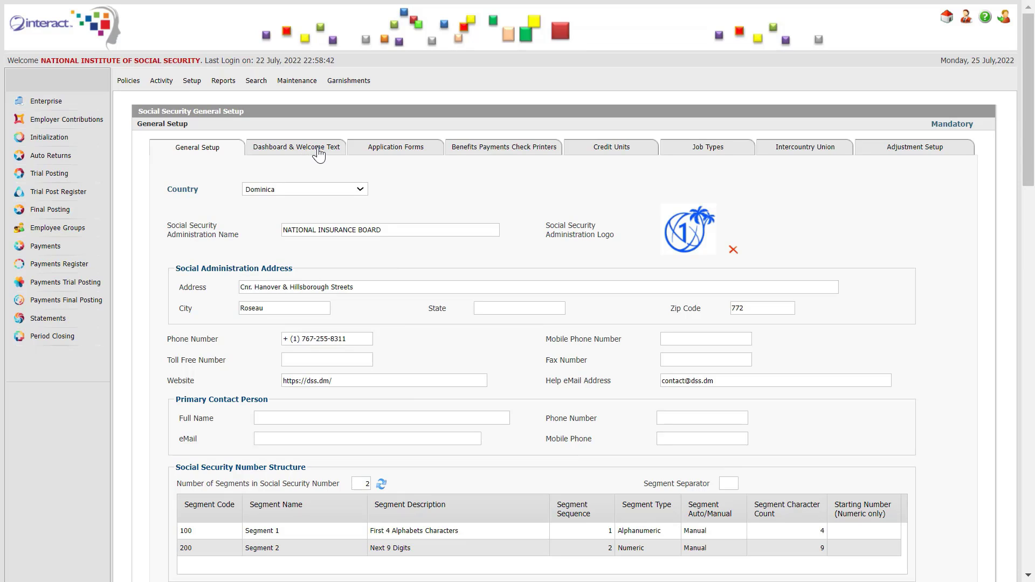
Step: Review the Dashboard & Welcome Text setup, including the icon placement lists and the home page welcome text
click(296, 148)
scroll(425, 183, down, 4)
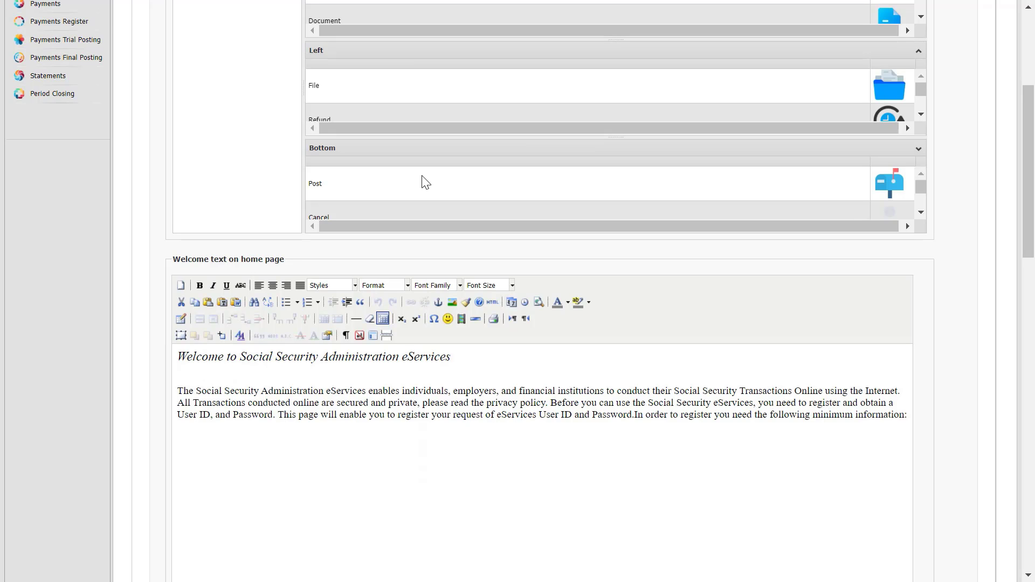
scroll(426, 183, up, 5)
Step: Open application form DOM01 and examine its entry fields for new required attachments and workflow actors
click(387, 148)
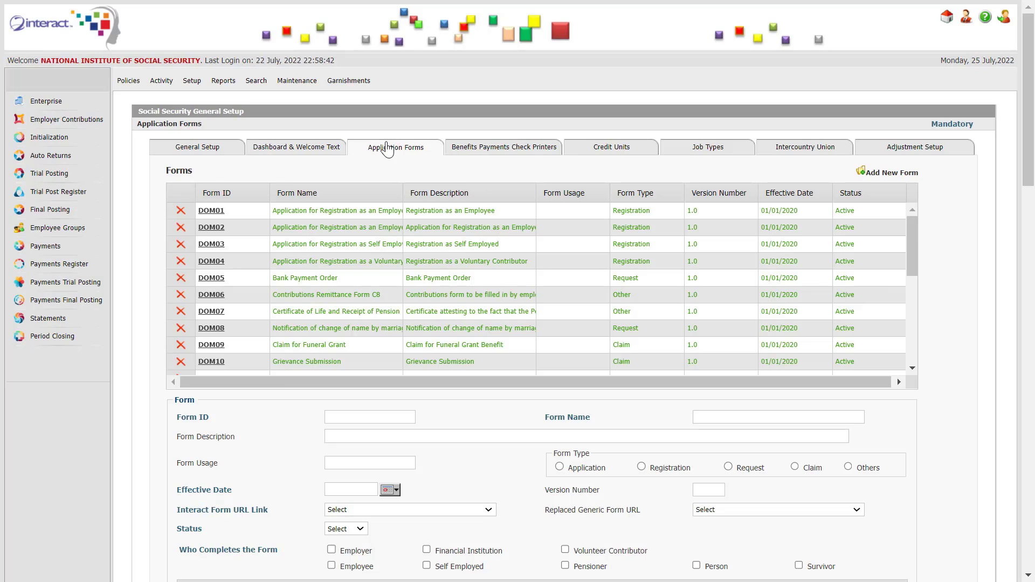
click(216, 211)
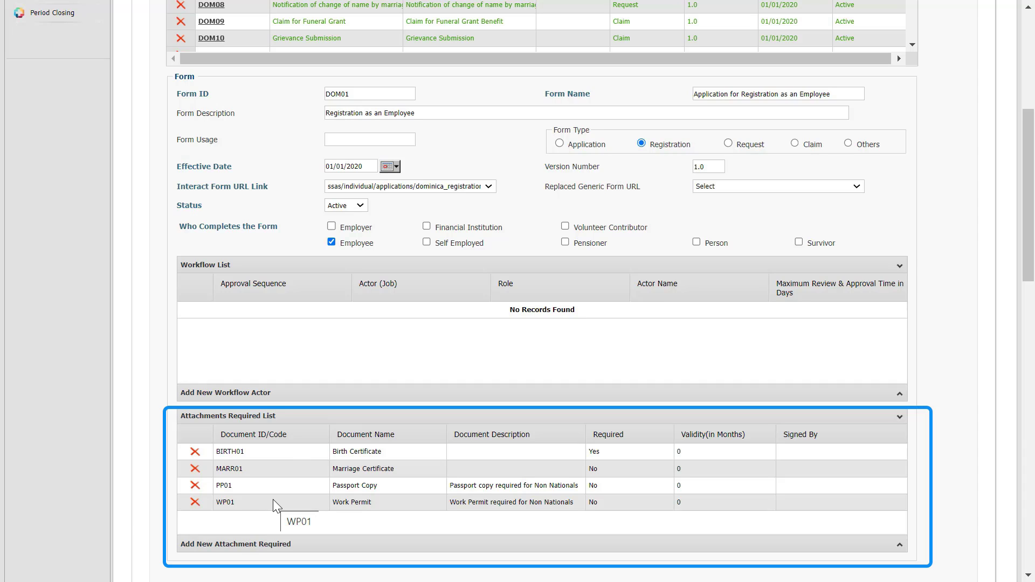
click(192, 544)
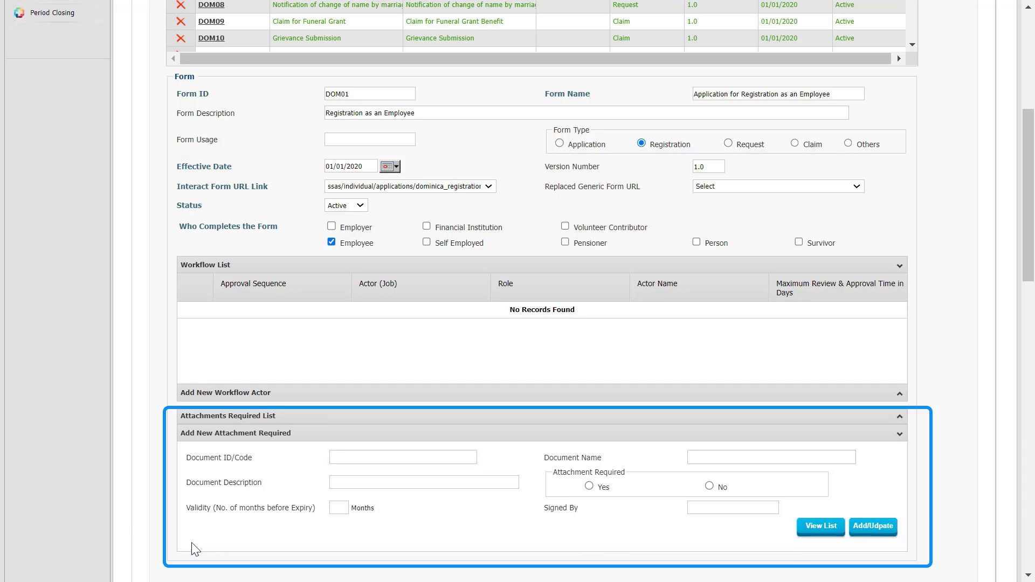
click(218, 393)
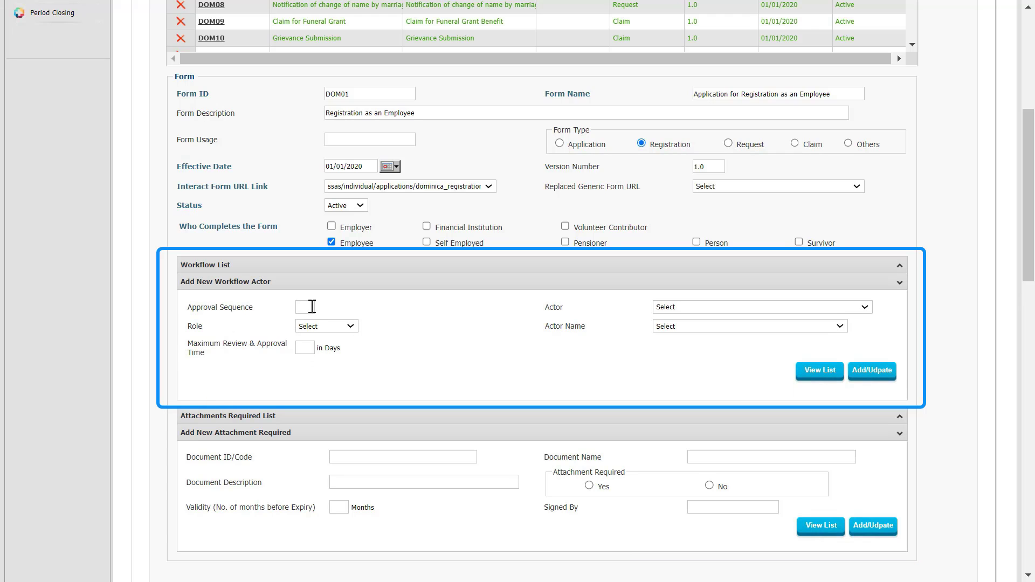
click(804, 370)
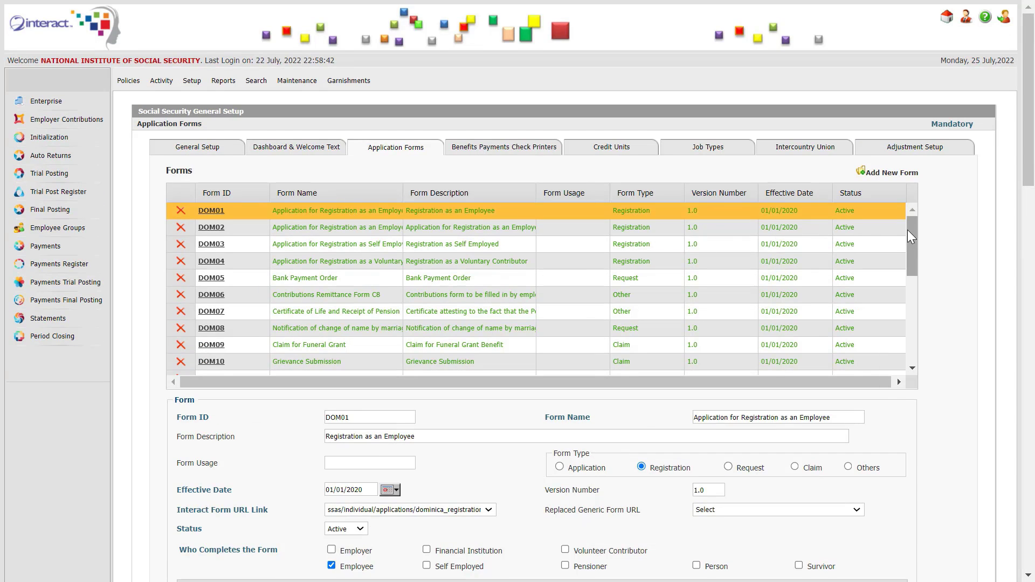
Step: Look through the list of configured application forms
drag(910, 231, 917, 258)
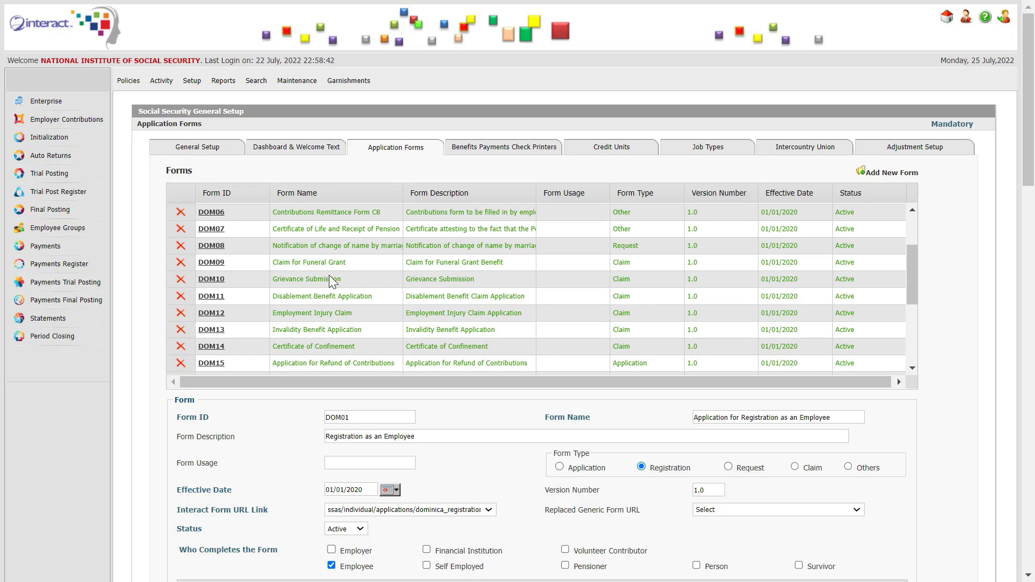
scroll(328, 275, up, 3)
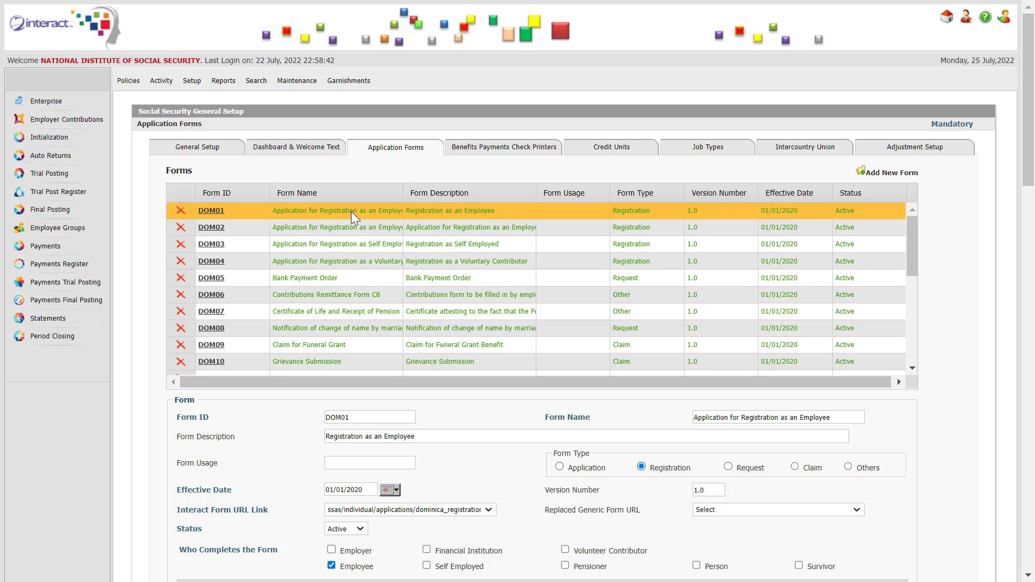
scroll(445, 349, down, 5)
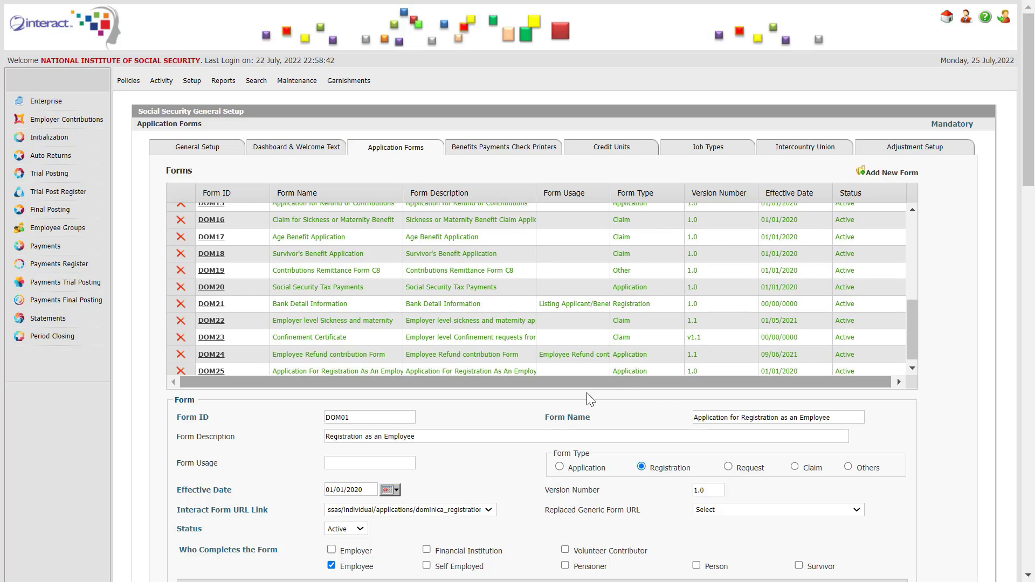
Step: Examine form DOM01's general details, workflow list and required attachment fields
scroll(591, 409, down, 3)
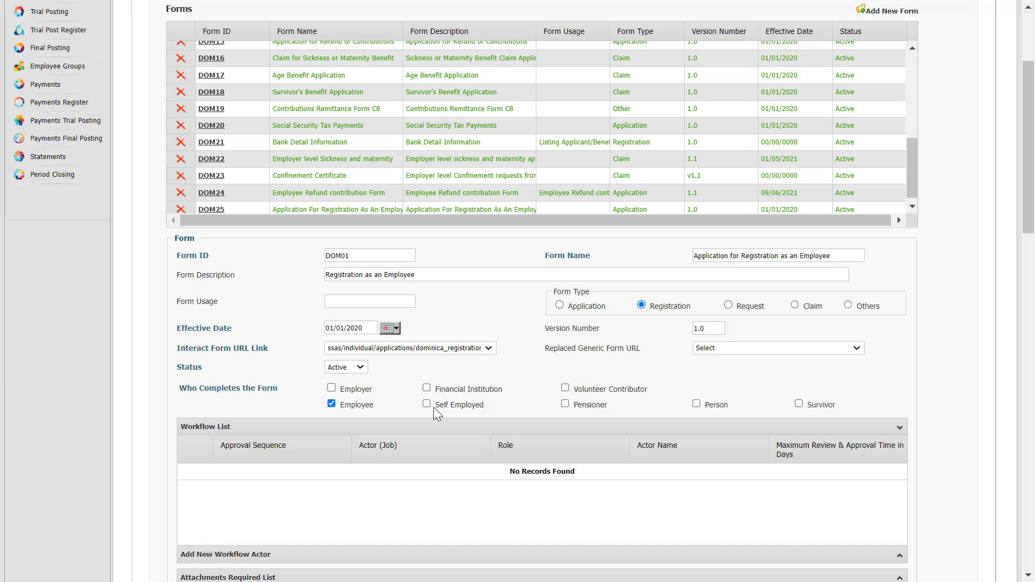
scroll(490, 399, down, 9)
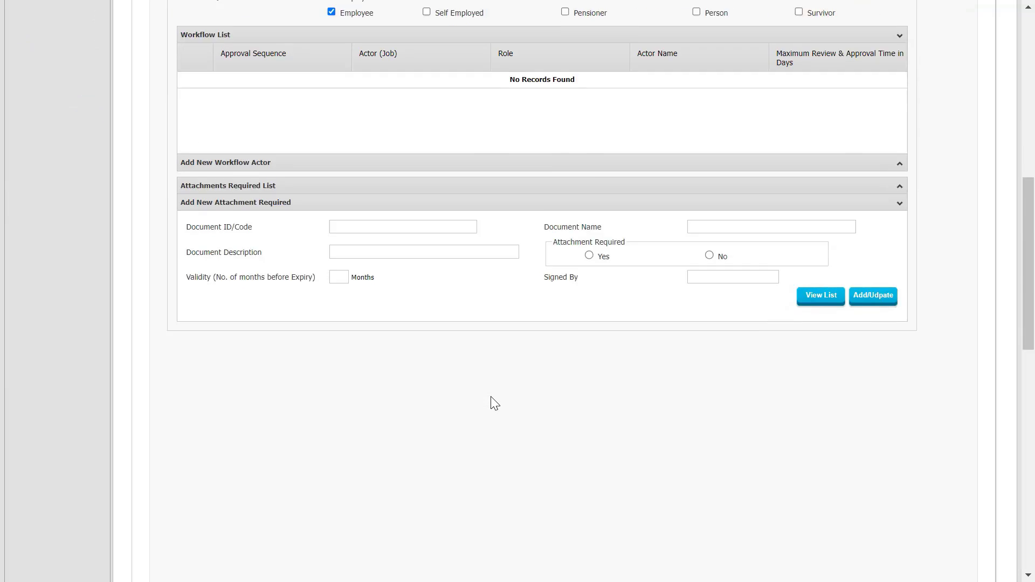
scroll(491, 398, up, 13)
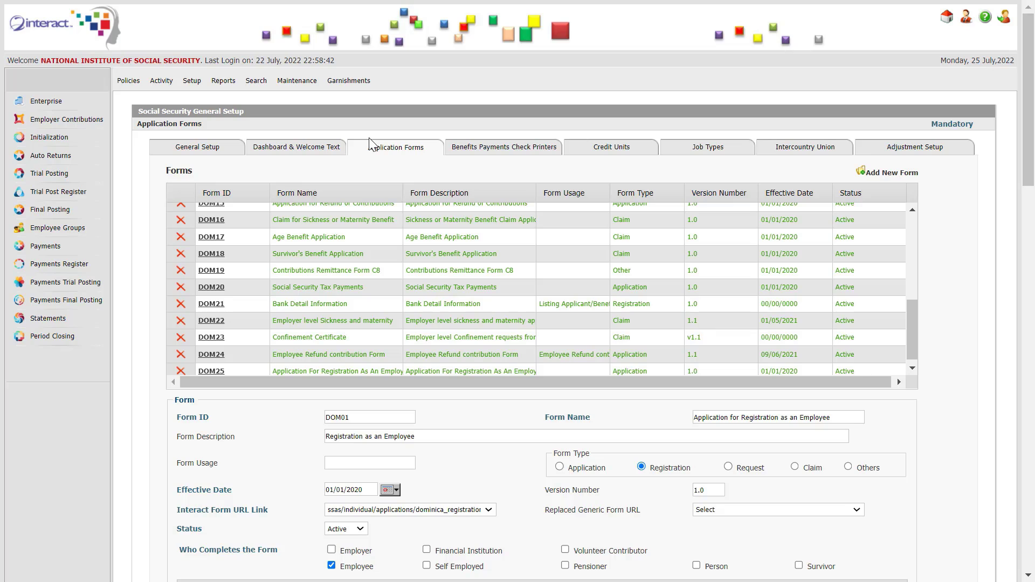
Step: Open credit unit SSC-2020 and examine its accrual settings and the minimum and maximum tax filing limits by pay cycle
click(639, 155)
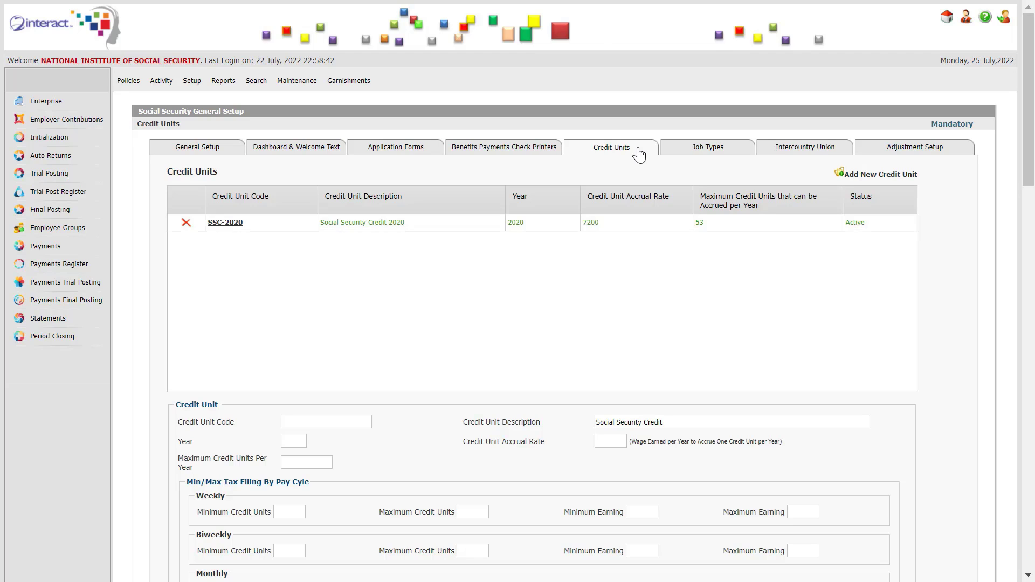
click(222, 226)
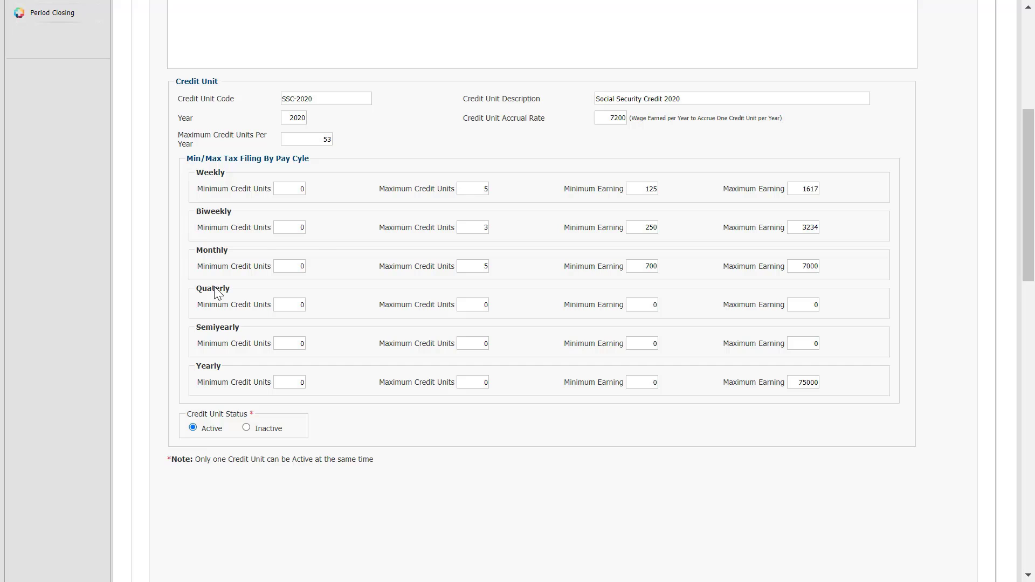
scroll(326, 230, up, 5)
scroll(328, 231, up, 1)
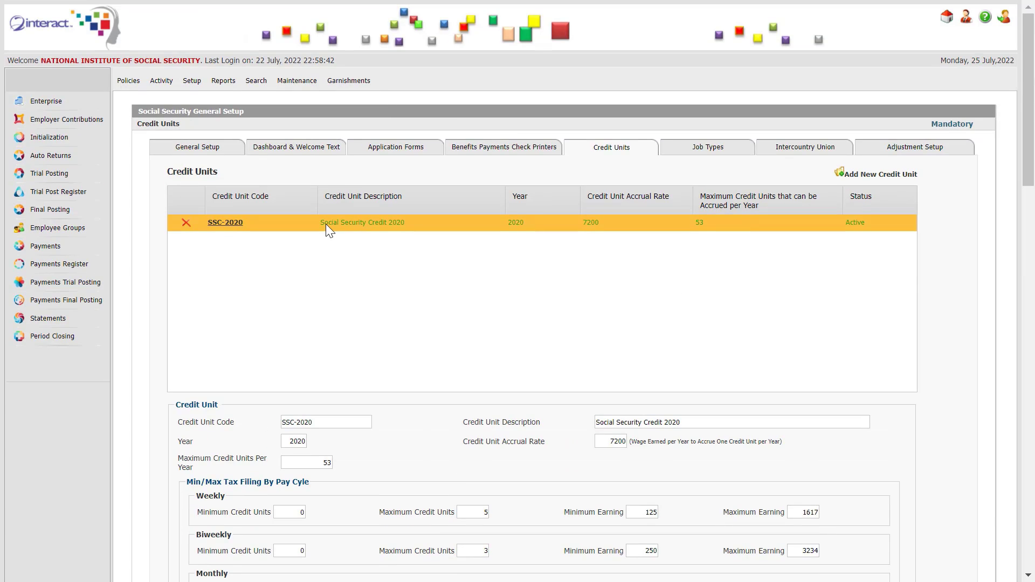
Step: Review the configured job types with their codes and colors, and return to the main General Setup page
click(717, 155)
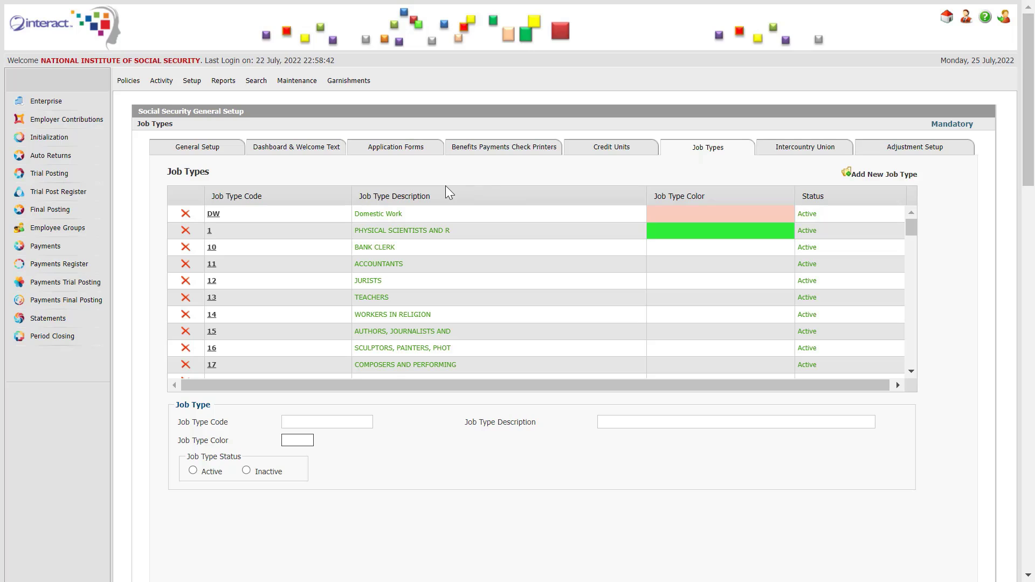
click(210, 157)
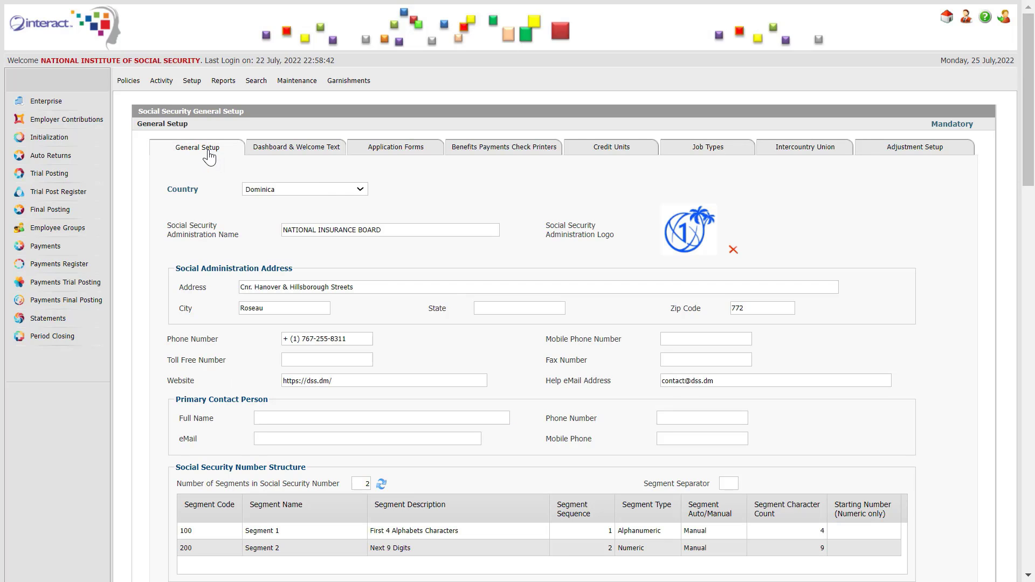
Step: Look through the social security policy options for definition types, financial setup, calendars and groups
click(130, 80)
mouse_move(210, 110)
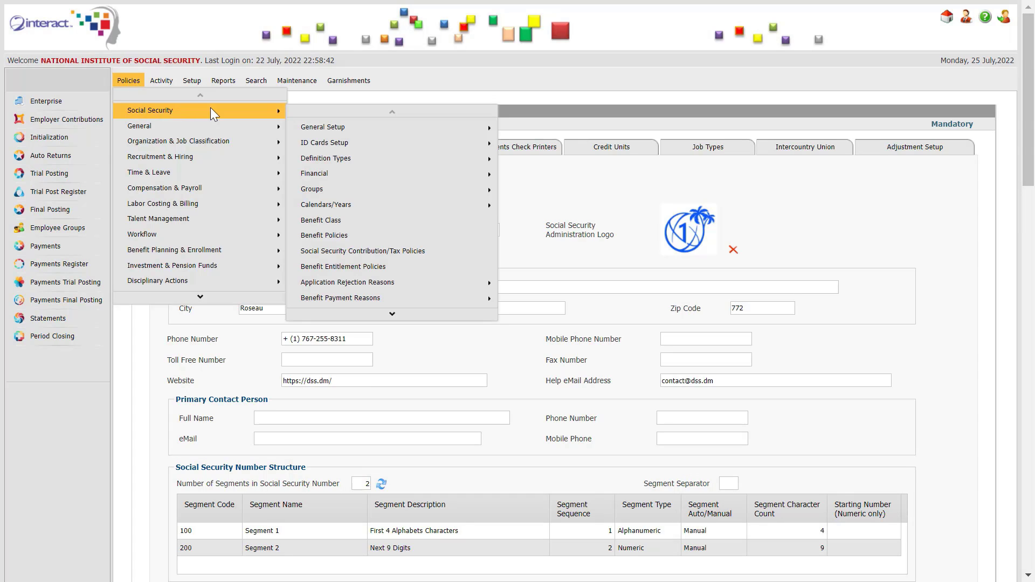
mouse_move(402, 159)
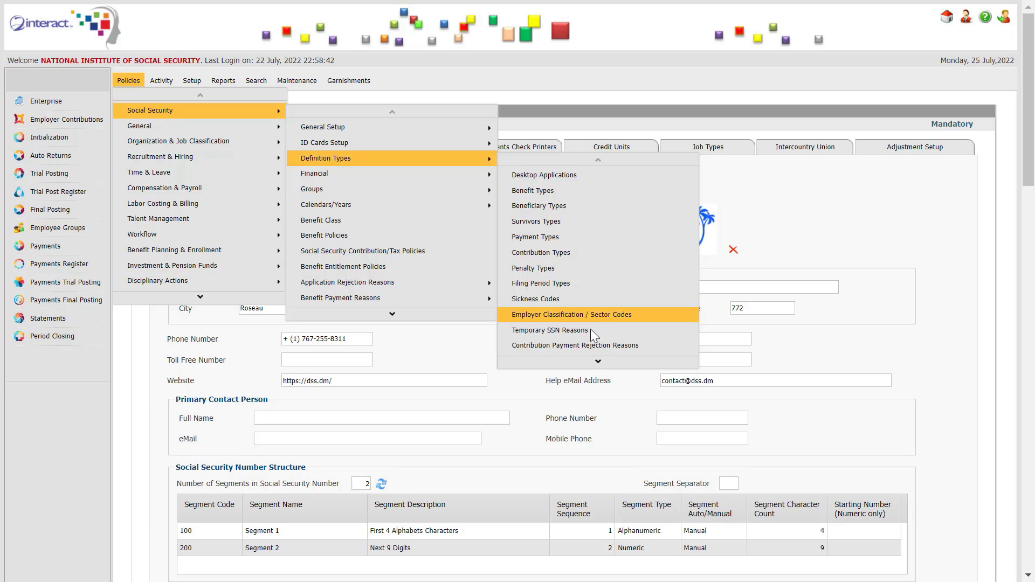
mouse_move(593, 358)
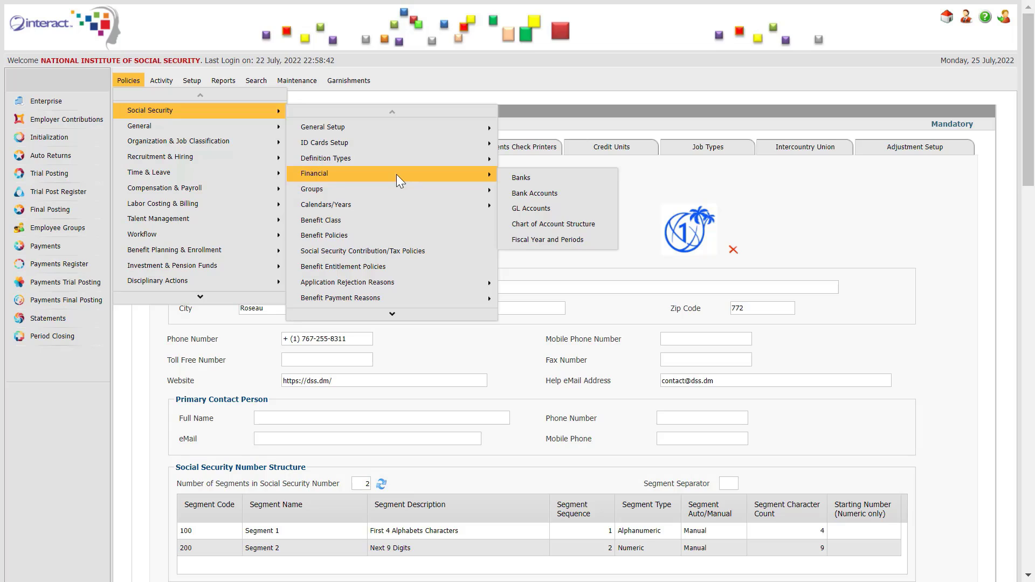
mouse_move(414, 208)
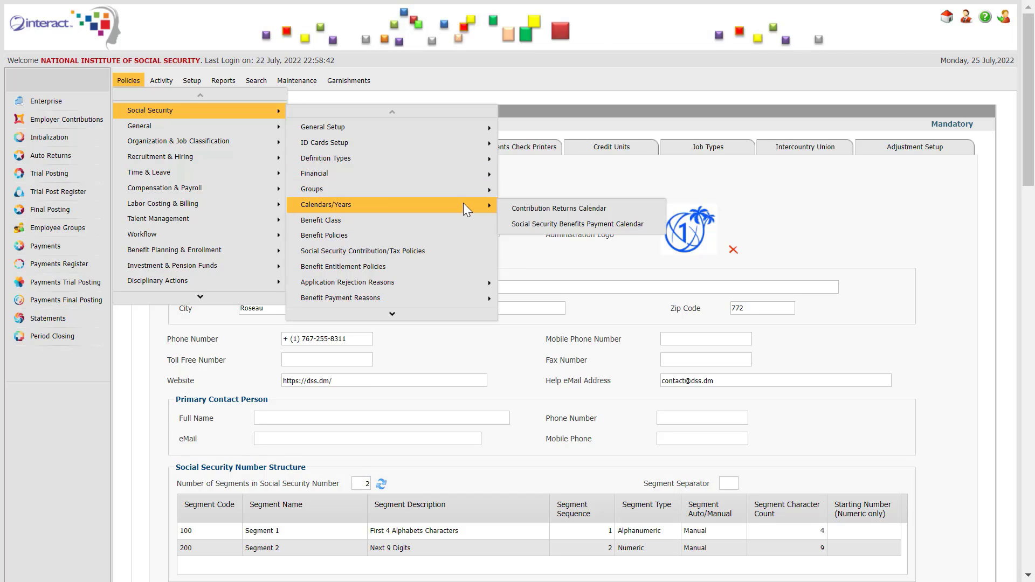
mouse_move(471, 172)
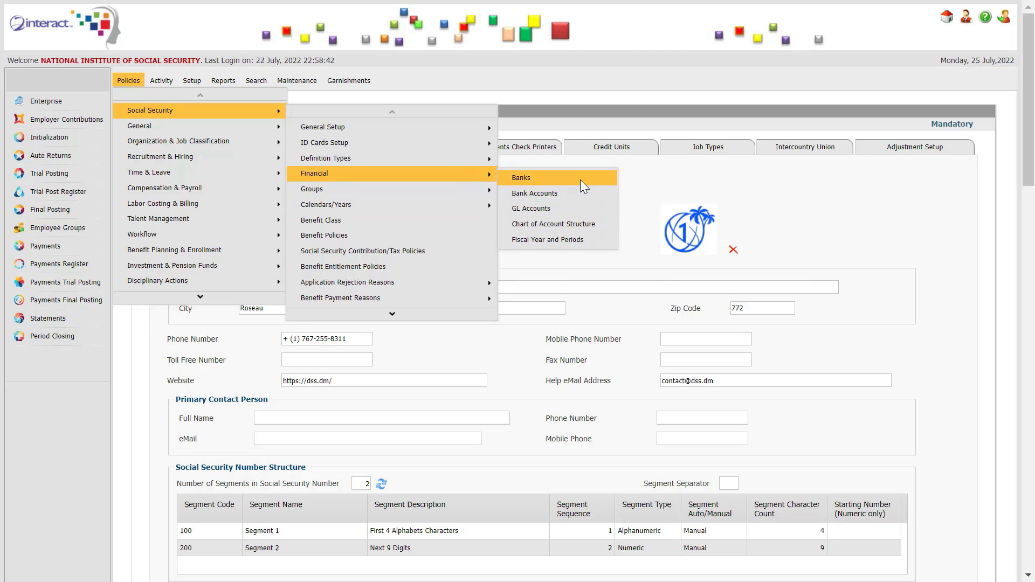
mouse_move(485, 188)
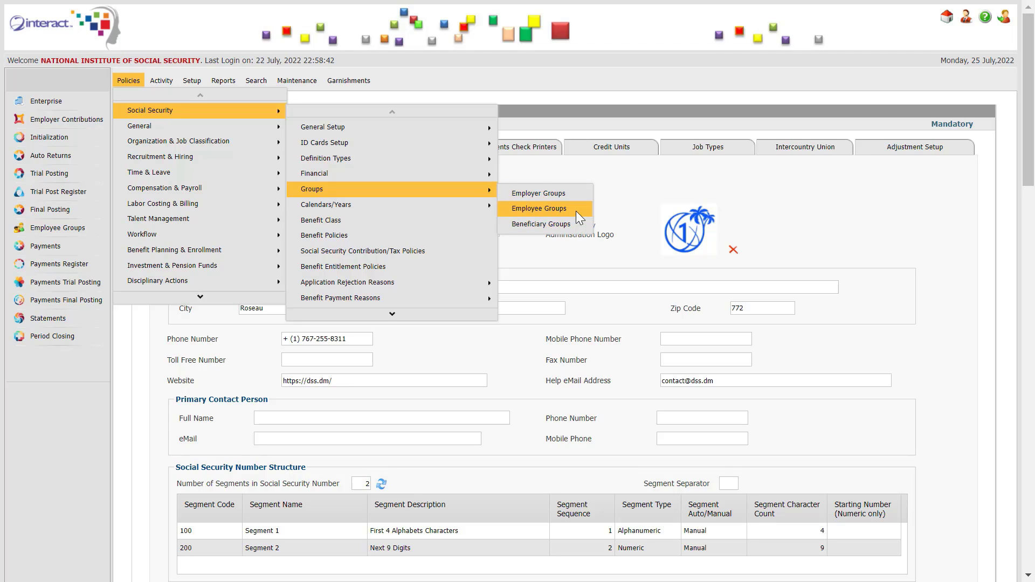
Step: Open the employer groups and review the Private Sector and Agricultural Sector Employers entries
click(573, 193)
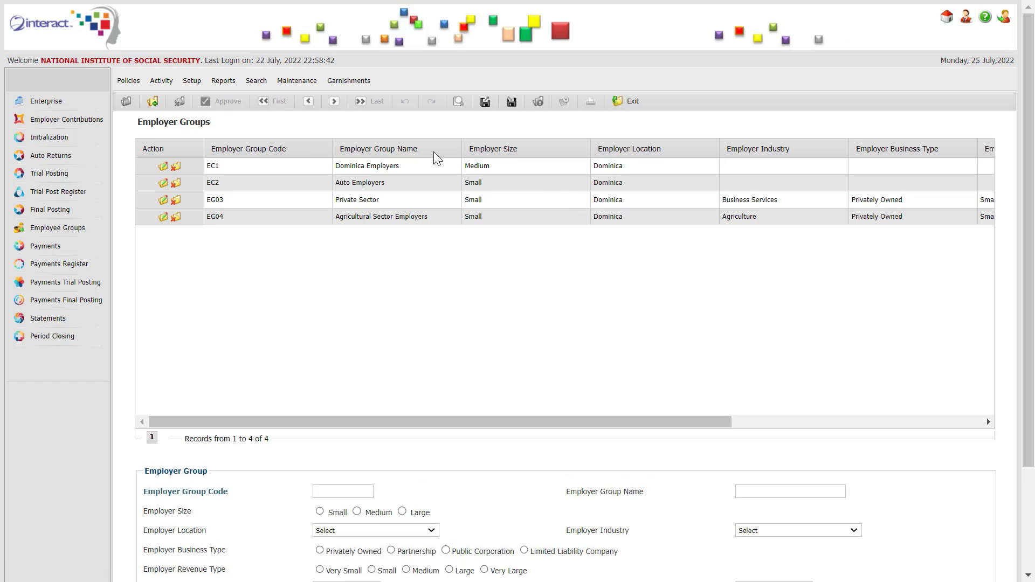
click(411, 200)
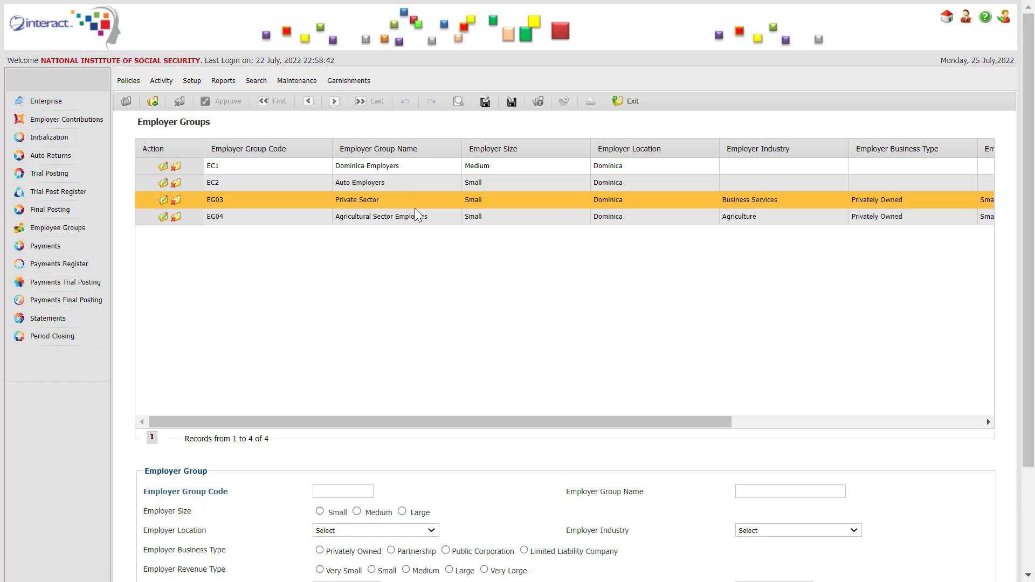
click(416, 218)
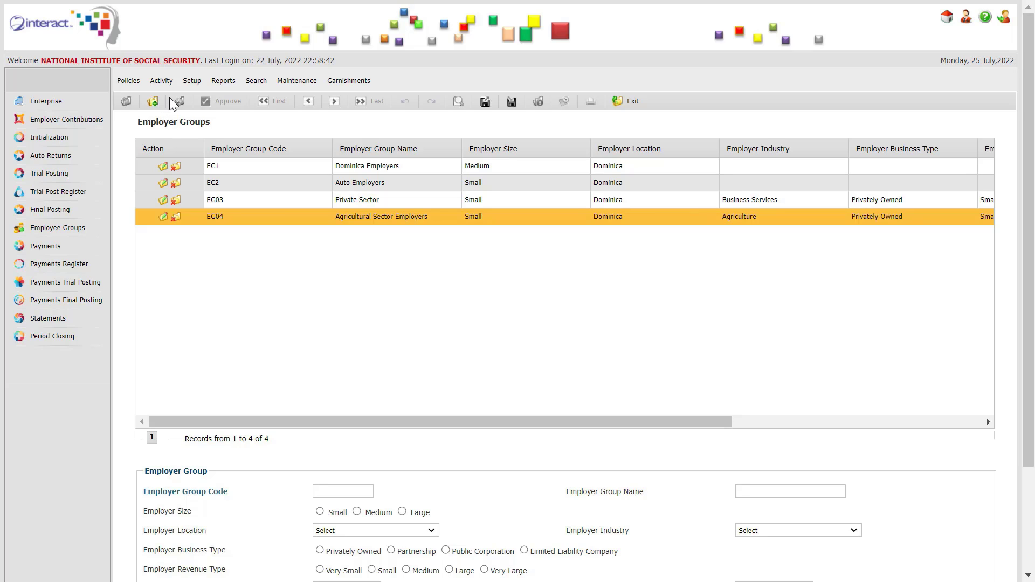
Step: Open the ER Contributions 2022 return calendar and review its general settings and contribution return periods
click(156, 81)
click(141, 80)
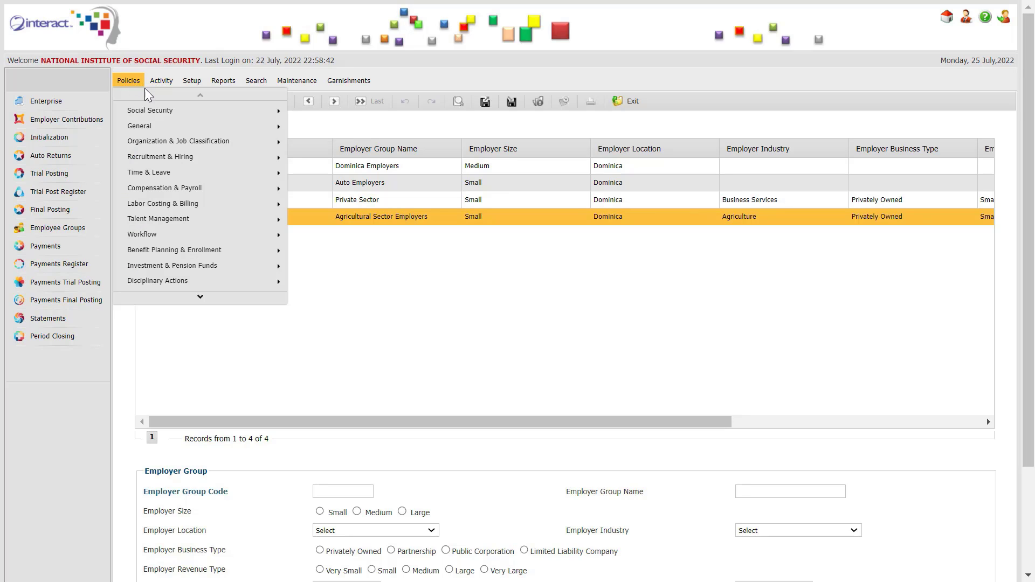
mouse_move(206, 108)
mouse_move(396, 210)
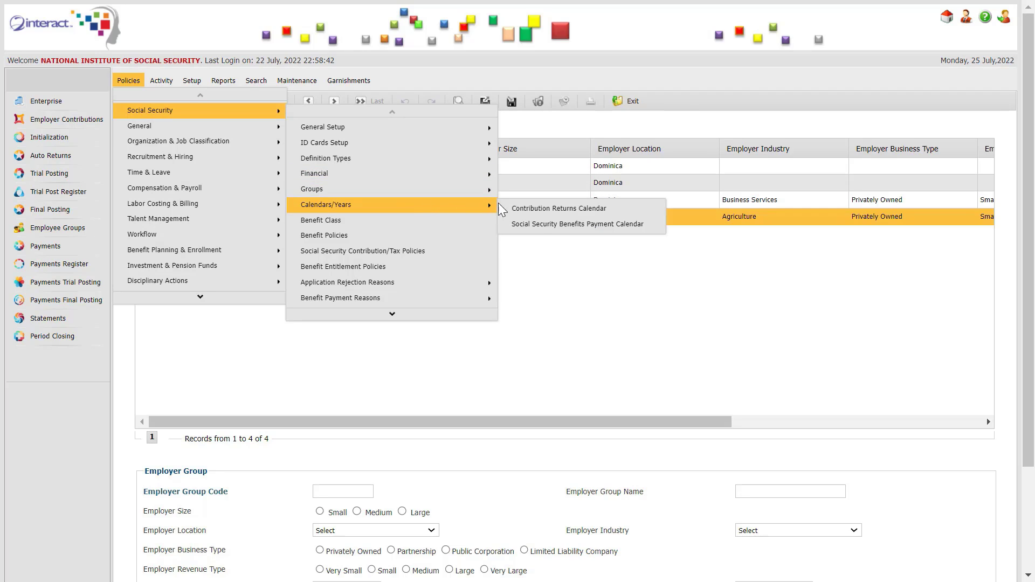
click(541, 210)
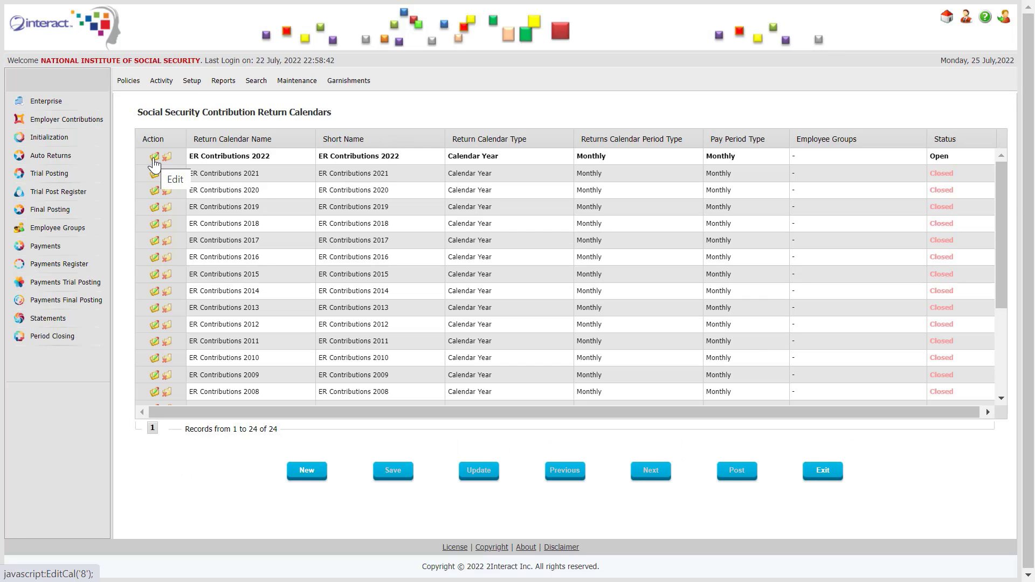
click(154, 160)
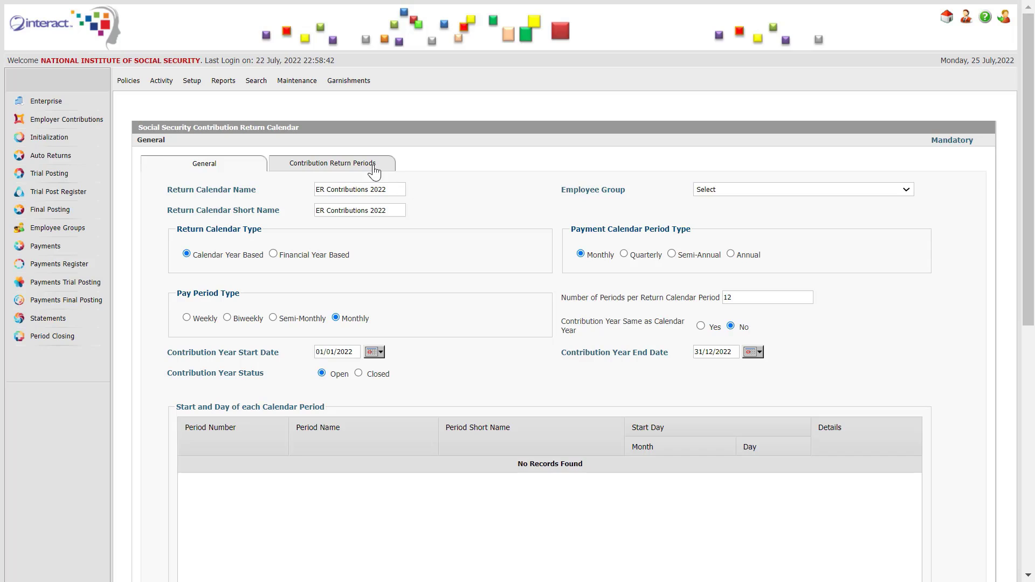
click(374, 171)
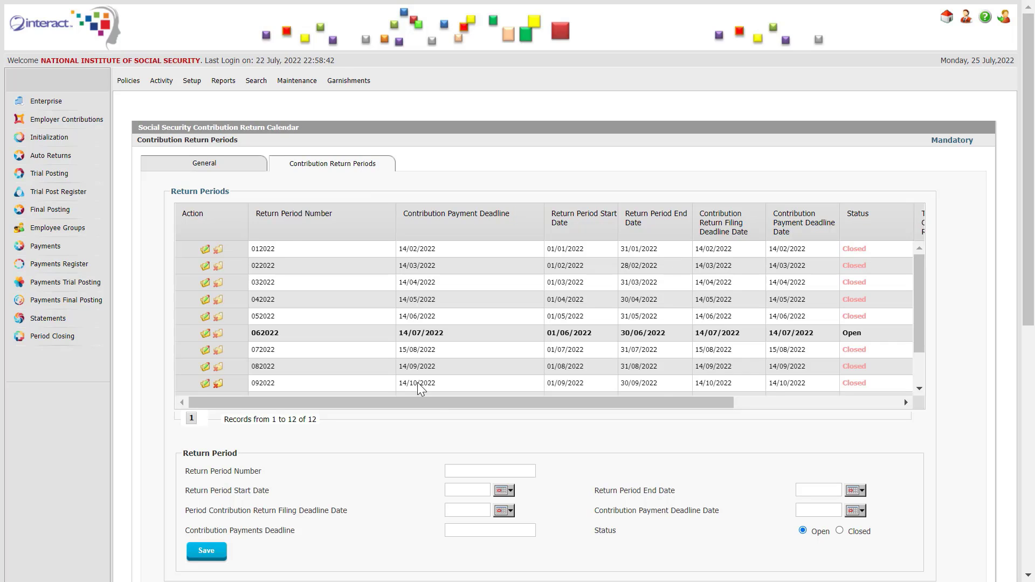
Step: Open the 2022 Payment Calendar for social security benefits and review its biweekly and monthly pay periods
click(129, 80)
mouse_move(183, 107)
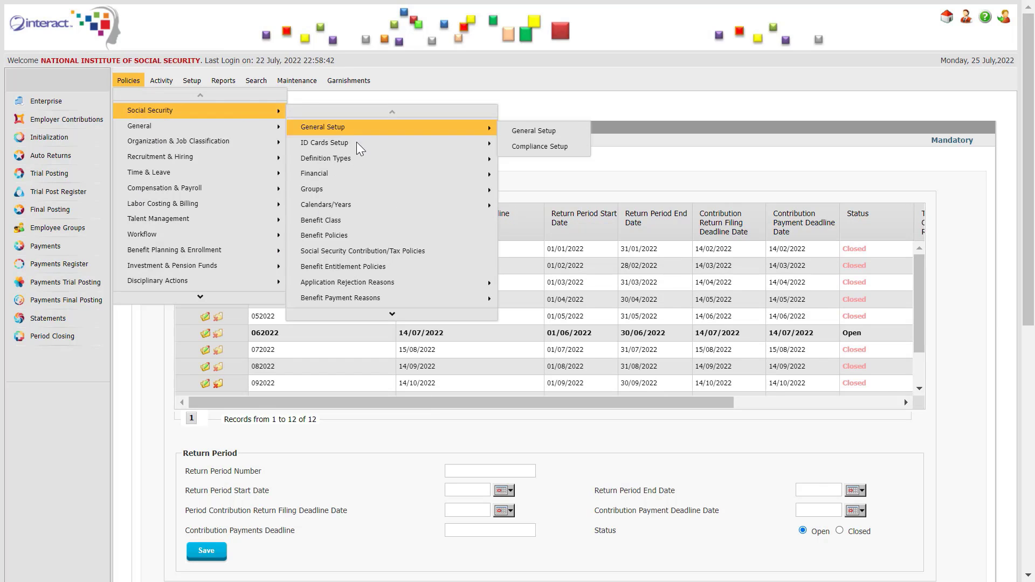
mouse_move(381, 204)
click(555, 225)
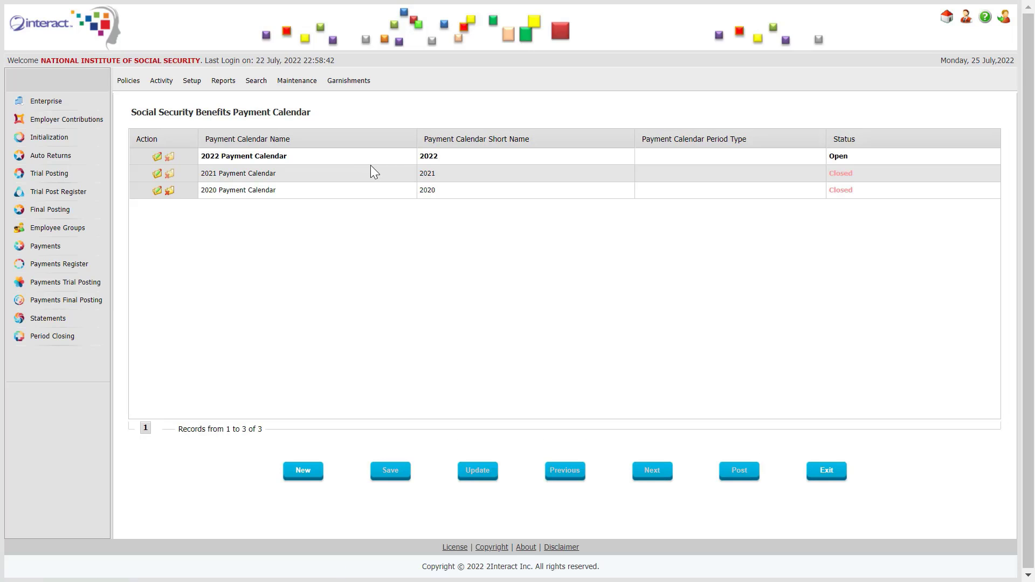
click(157, 156)
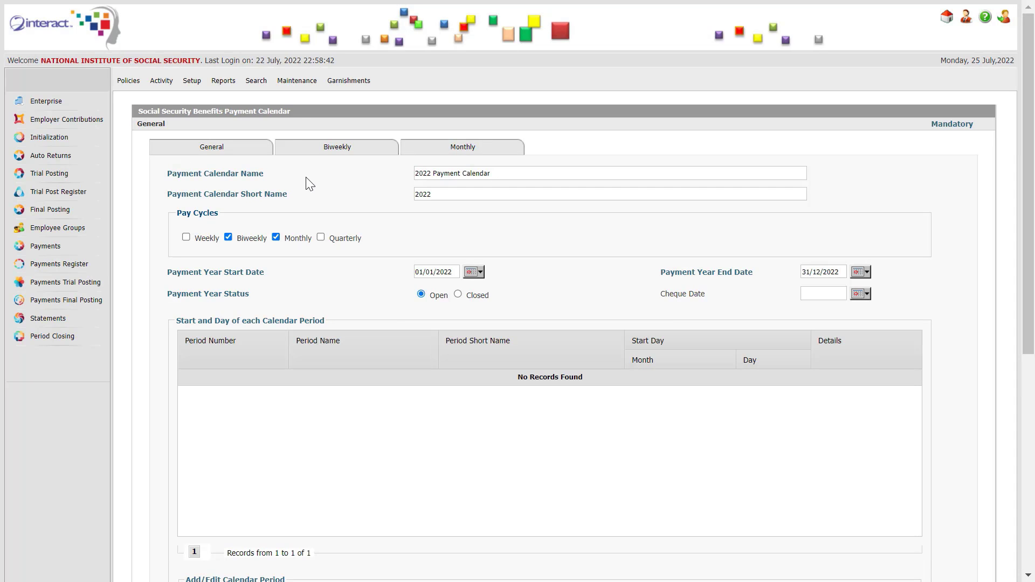
click(335, 156)
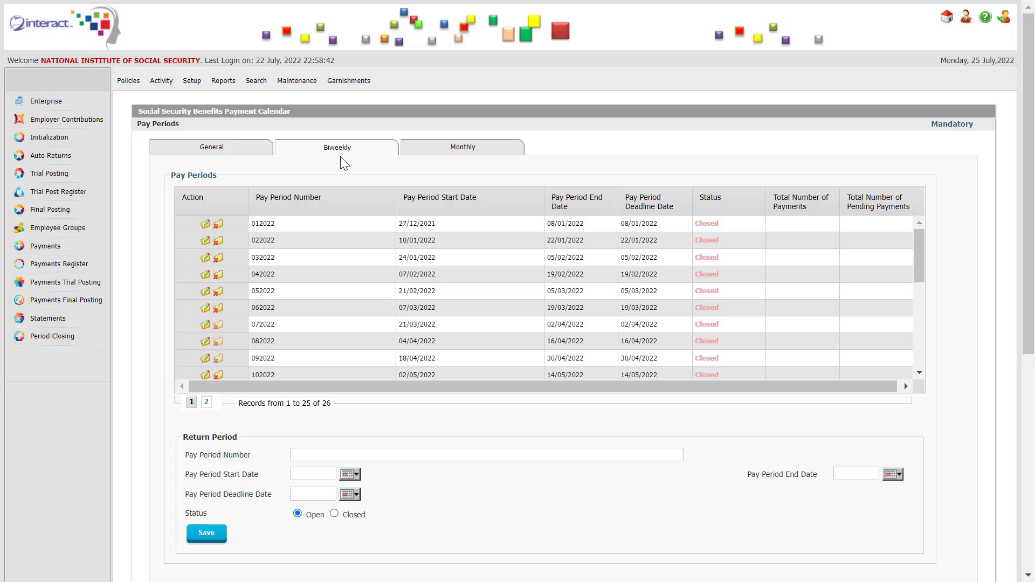
click(470, 158)
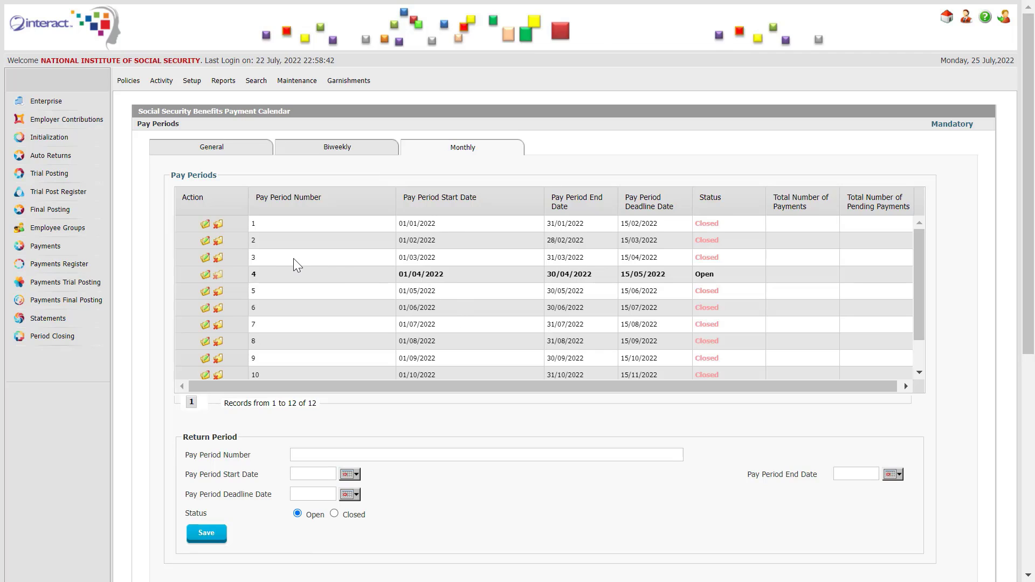
Step: Open monthly pay period 1 in the benefits payment calendar and examine its dates and status
click(204, 226)
scroll(206, 232, down, 6)
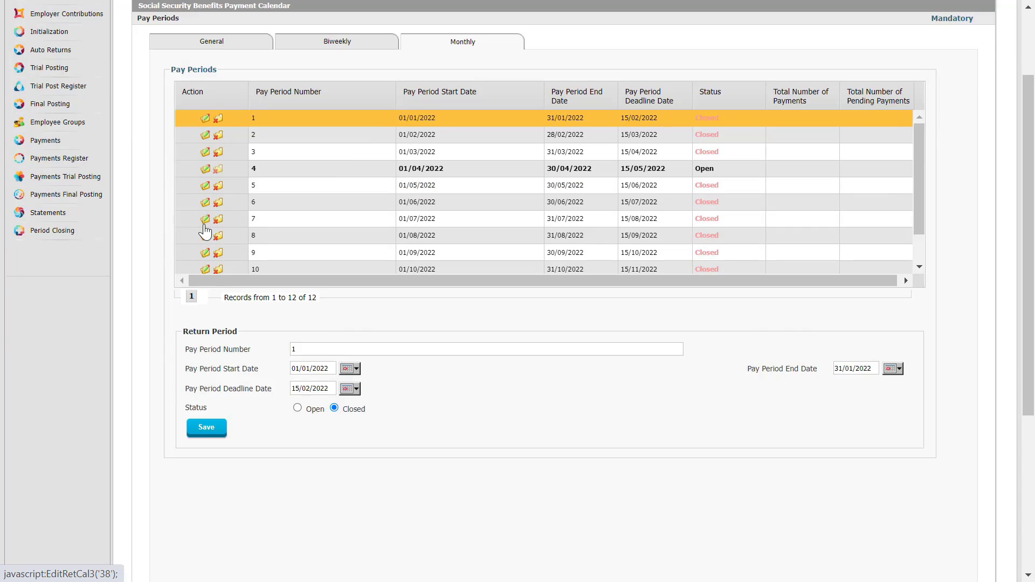
scroll(206, 232, down, 1)
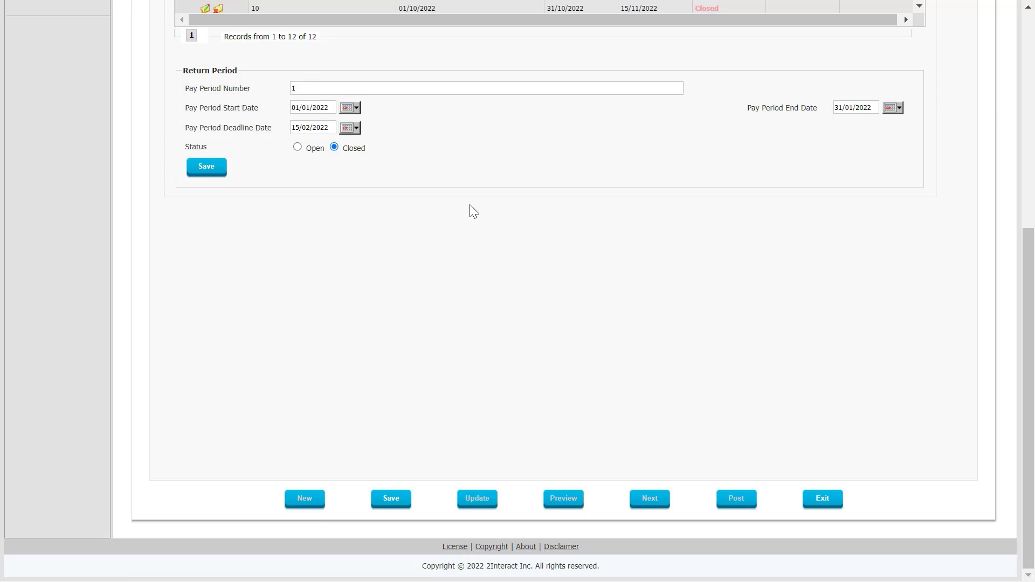
scroll(471, 205, up, 4)
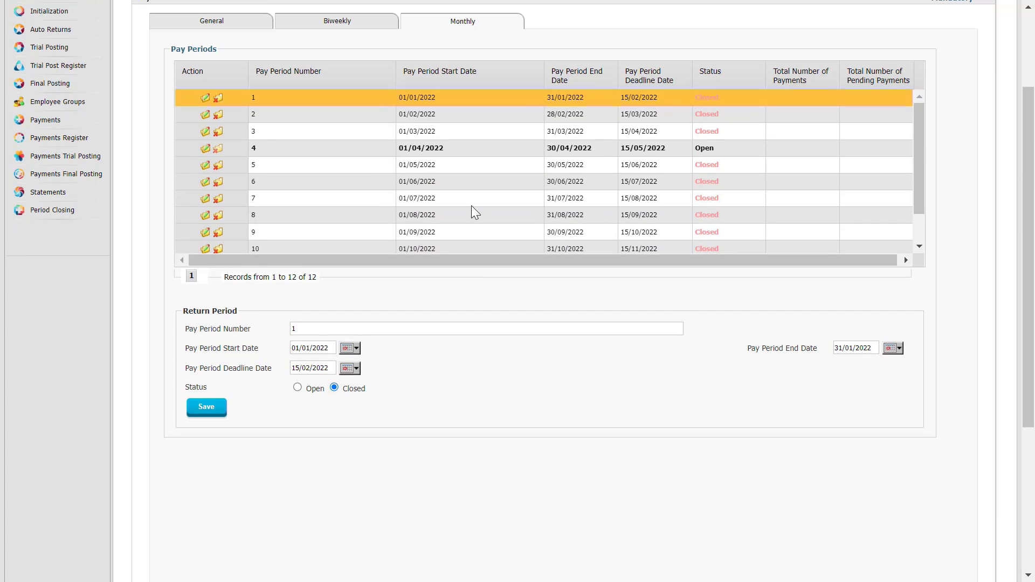
scroll(471, 206, up, 2)
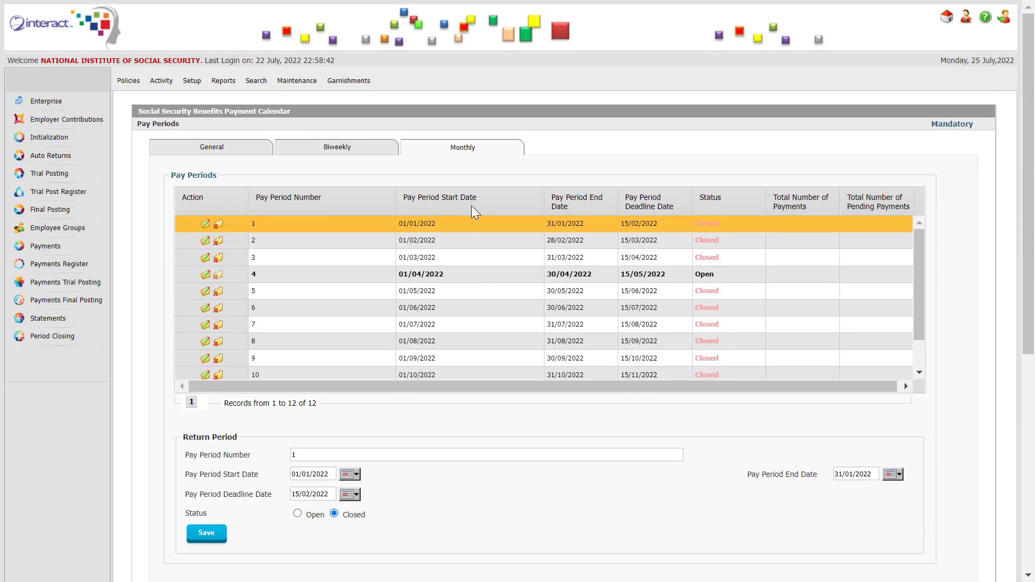
Step: Look through the remaining social security policies, from benefit classes and rejection reasons to the compliance policies
click(129, 80)
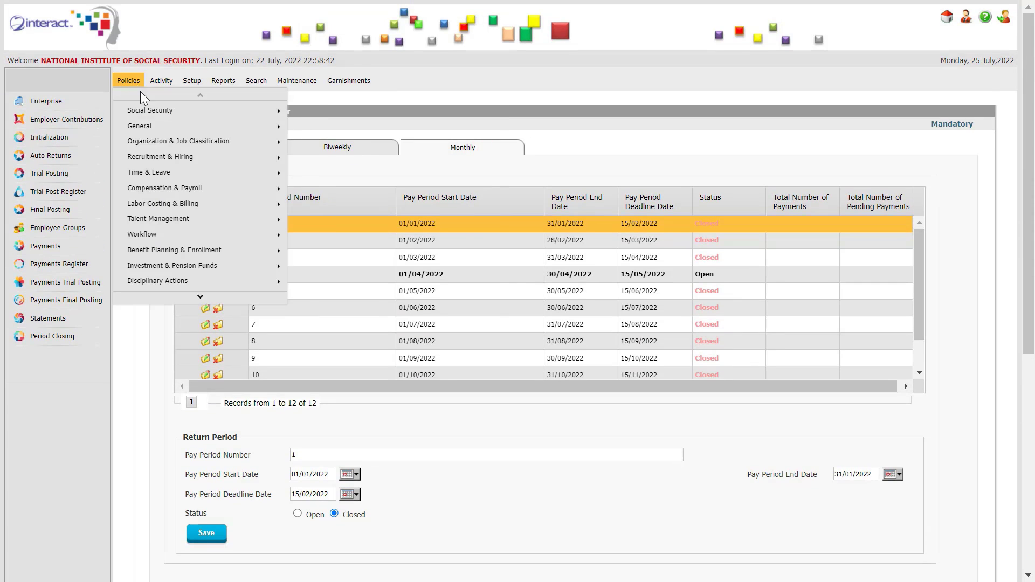
mouse_move(186, 114)
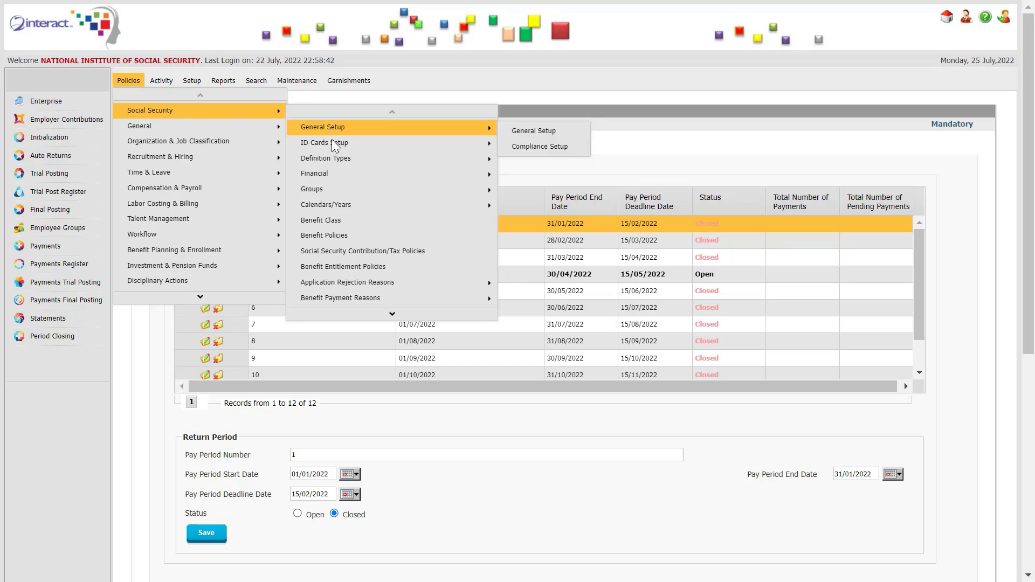
mouse_move(396, 295)
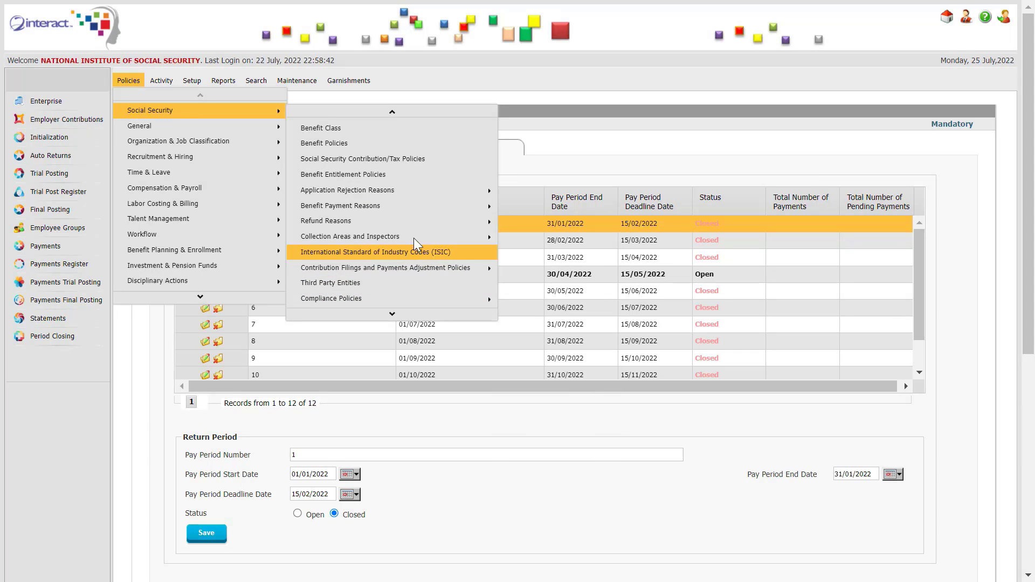
mouse_move(416, 225)
mouse_move(416, 263)
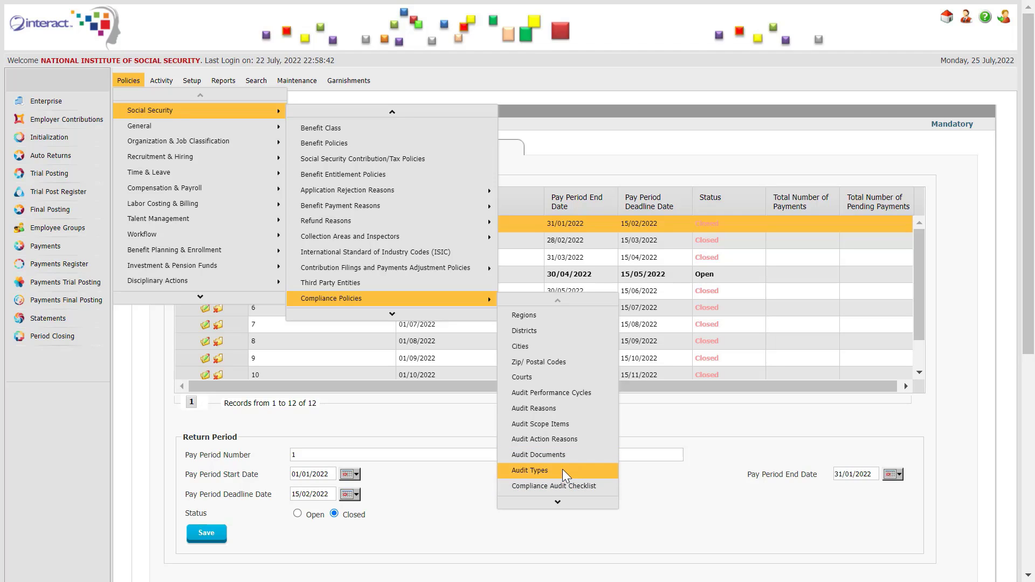
Step: Open the Social Security Contribution tax policy and look through its contribution rates by year
mouse_move(555, 503)
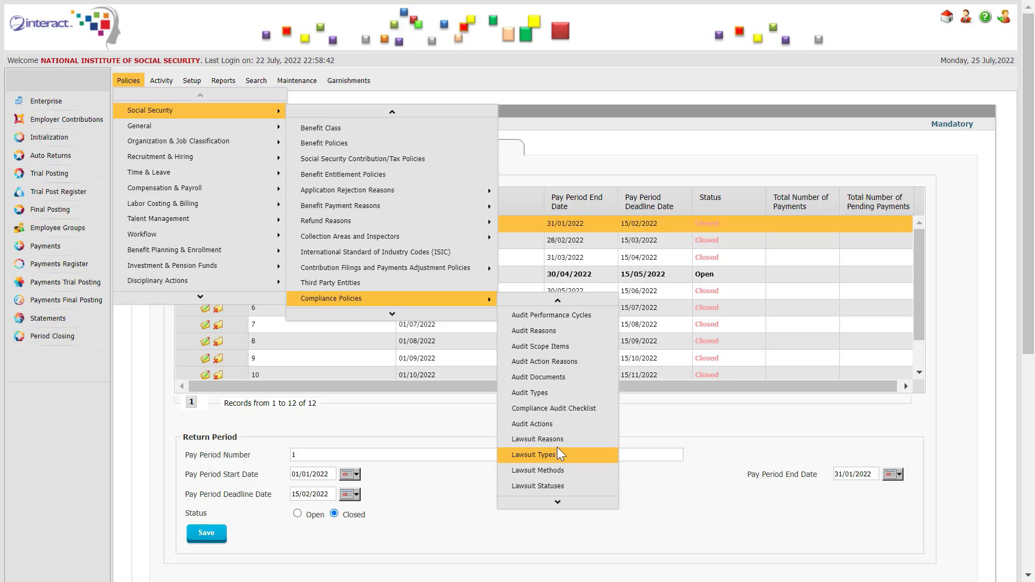
scroll(557, 345, up, 3)
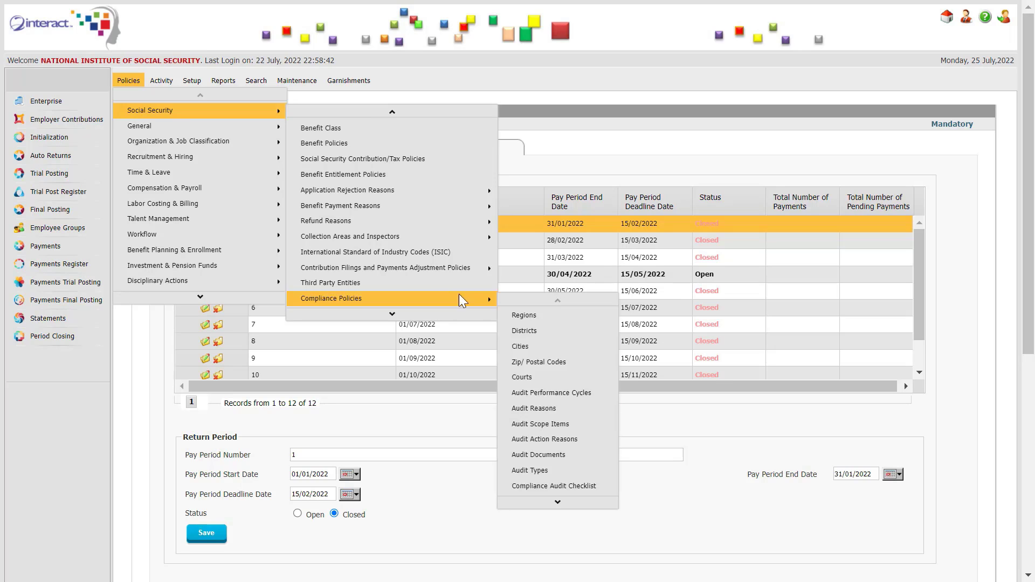
click(437, 159)
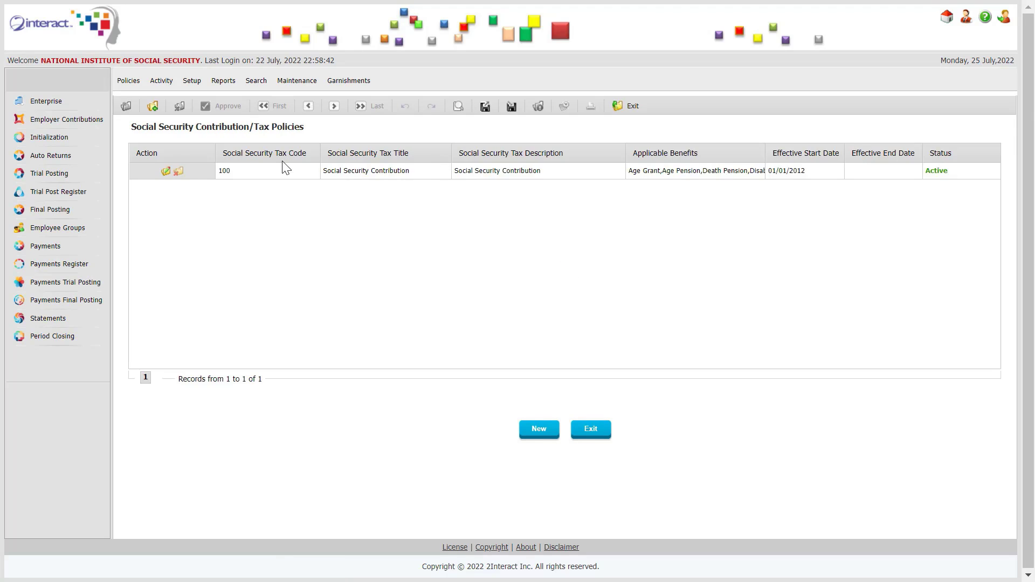
click(166, 171)
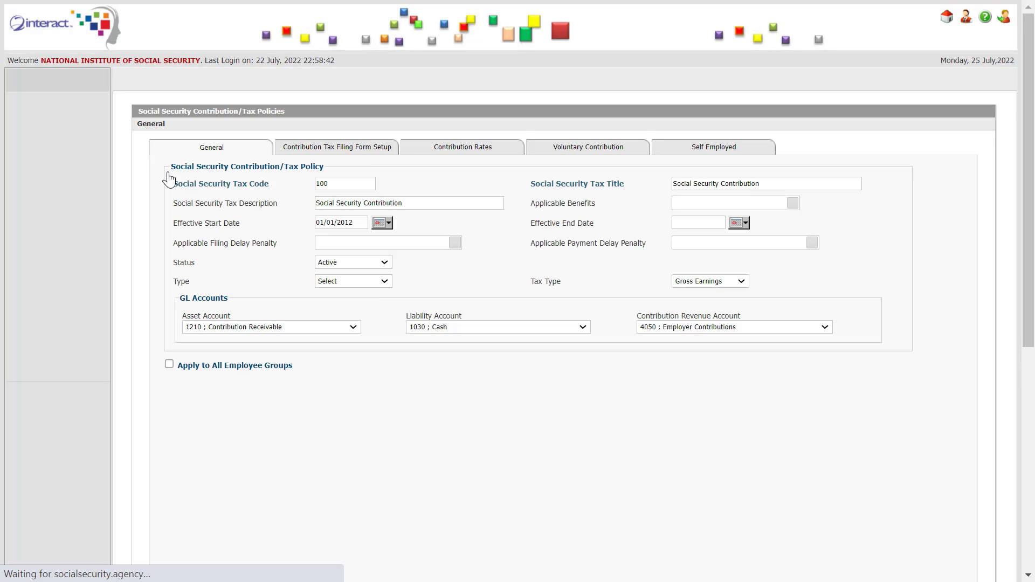
click(478, 167)
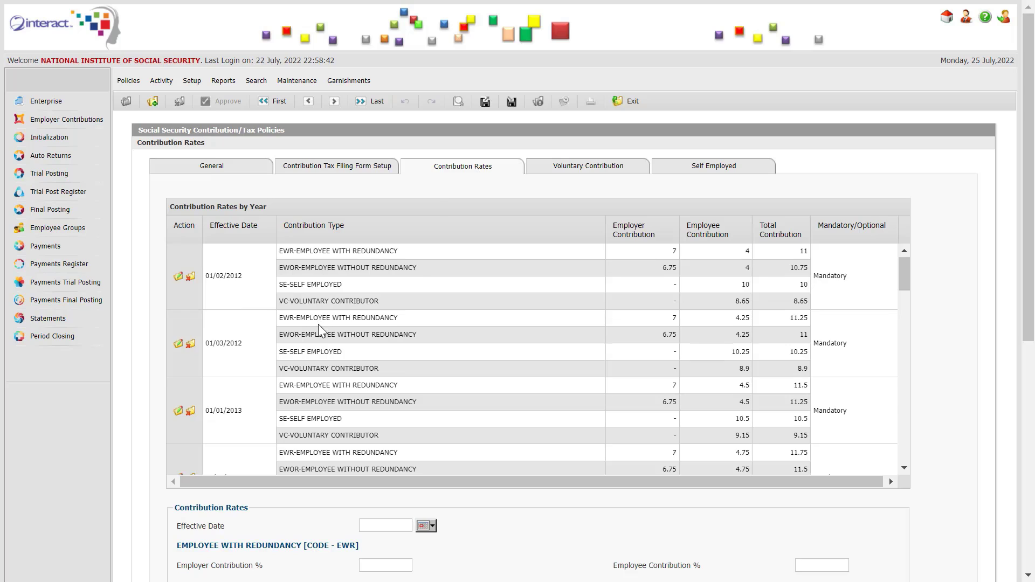
scroll(320, 324, down, 10)
scroll(239, 279, up, 3)
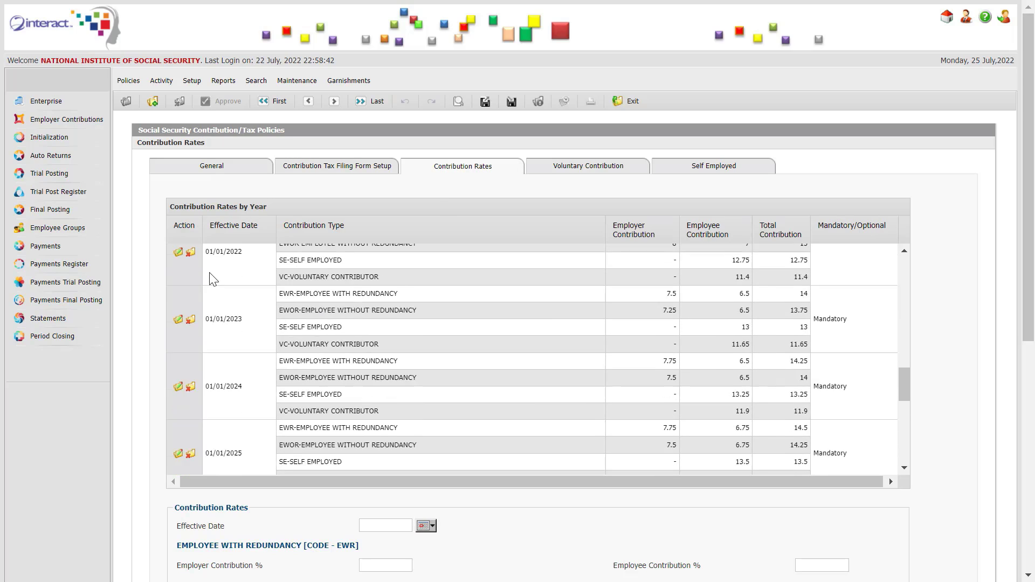
Step: Open the contribution rates effective 01/01/2022 and review the employer and employee percentages for each contribution type
click(178, 291)
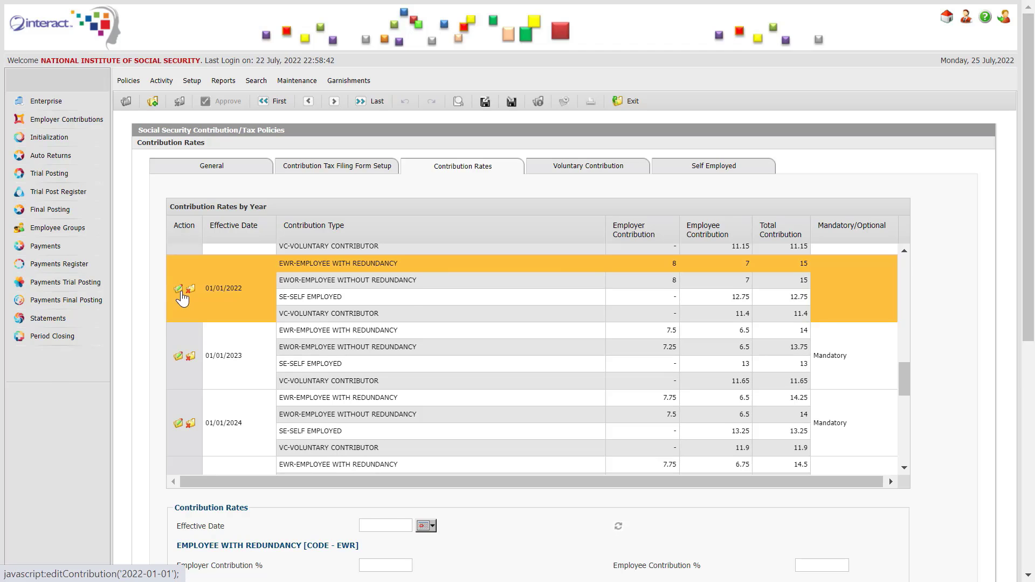
drag(1017, 233, 993, 386)
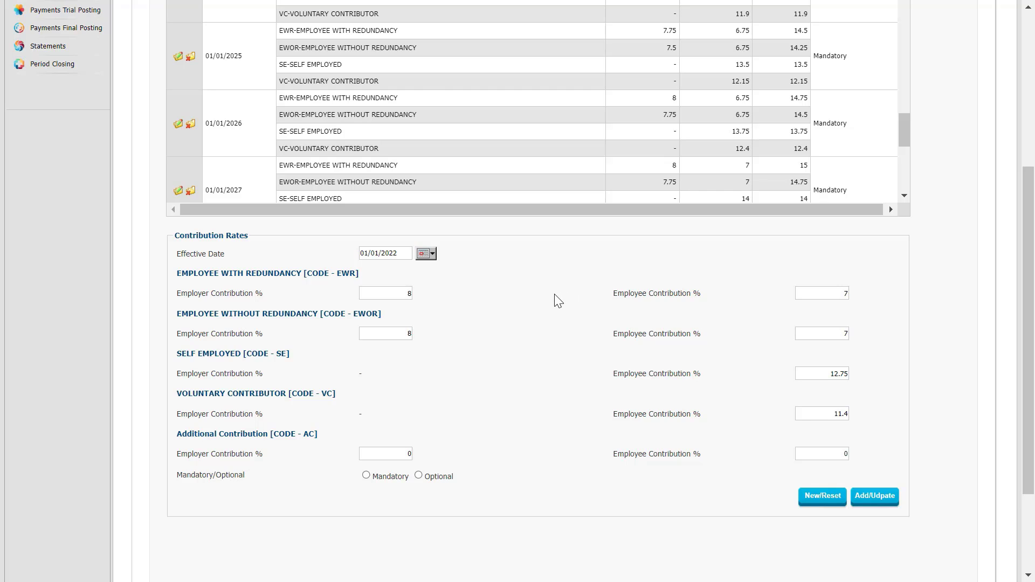
scroll(555, 294, up, 5)
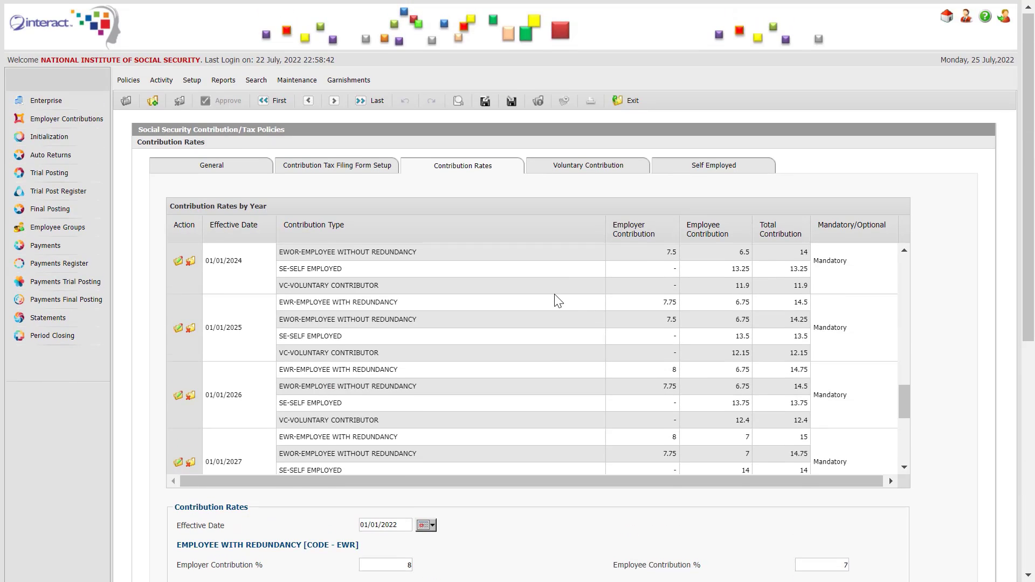
Step: Look through the benefit entitlement policies and open the Sickness Benefit (SIB) policy
click(138, 82)
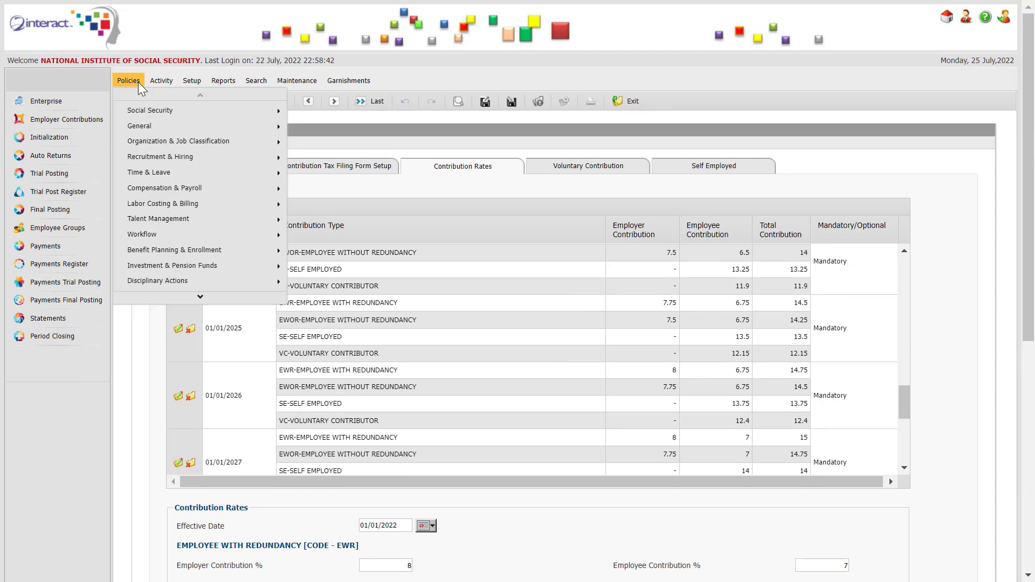
mouse_move(168, 125)
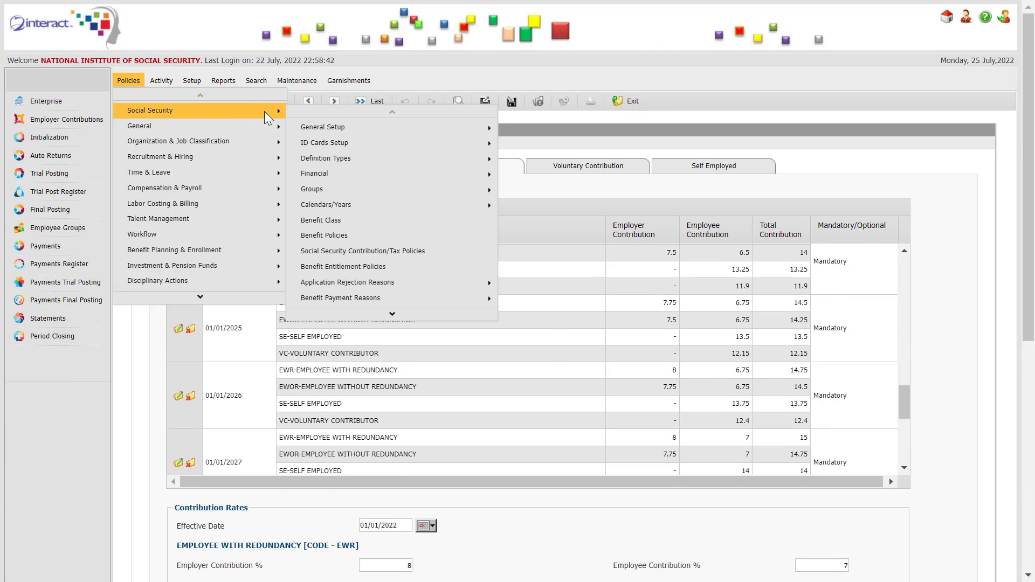
click(428, 268)
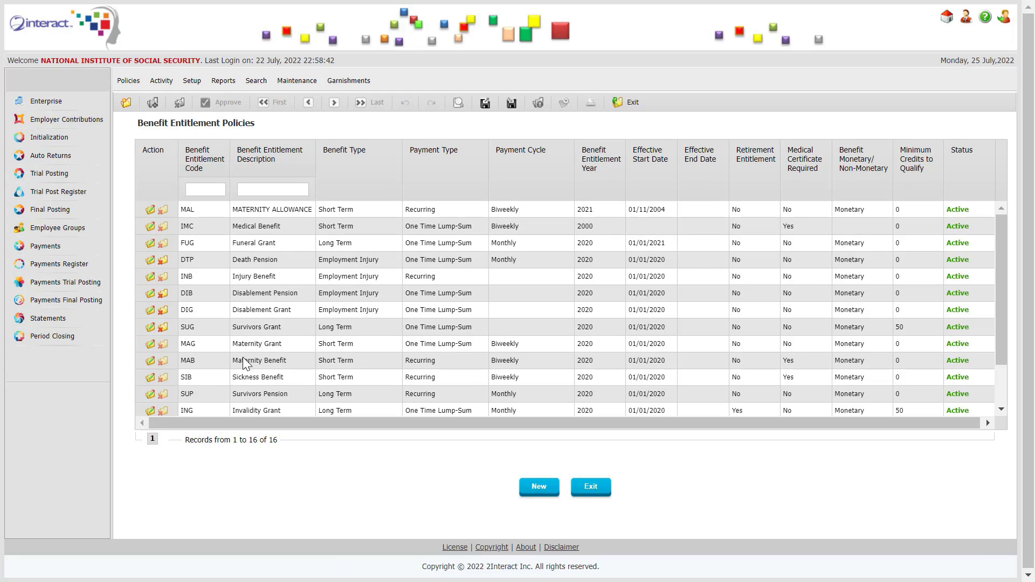
scroll(244, 350, down, 1)
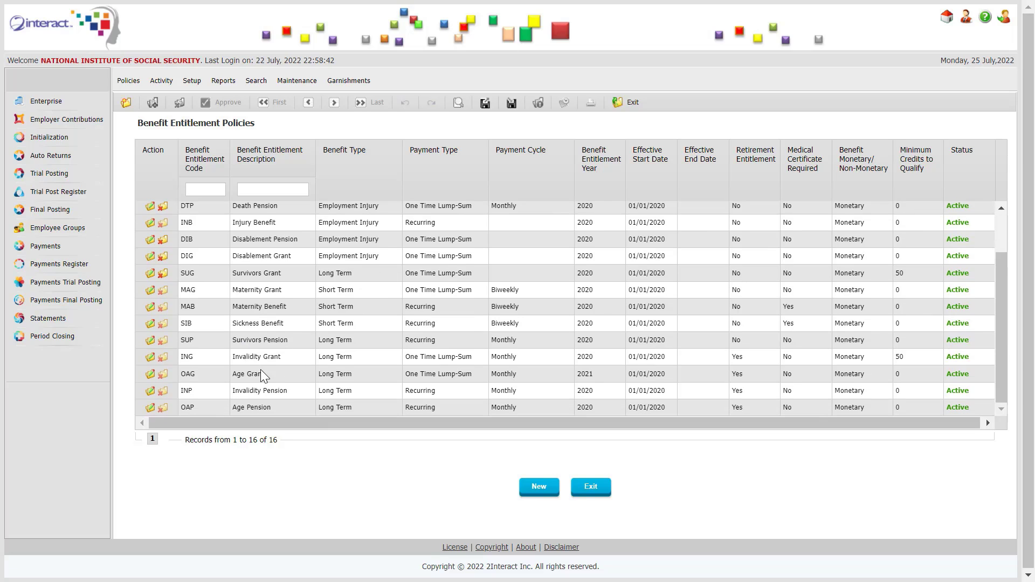
click(150, 324)
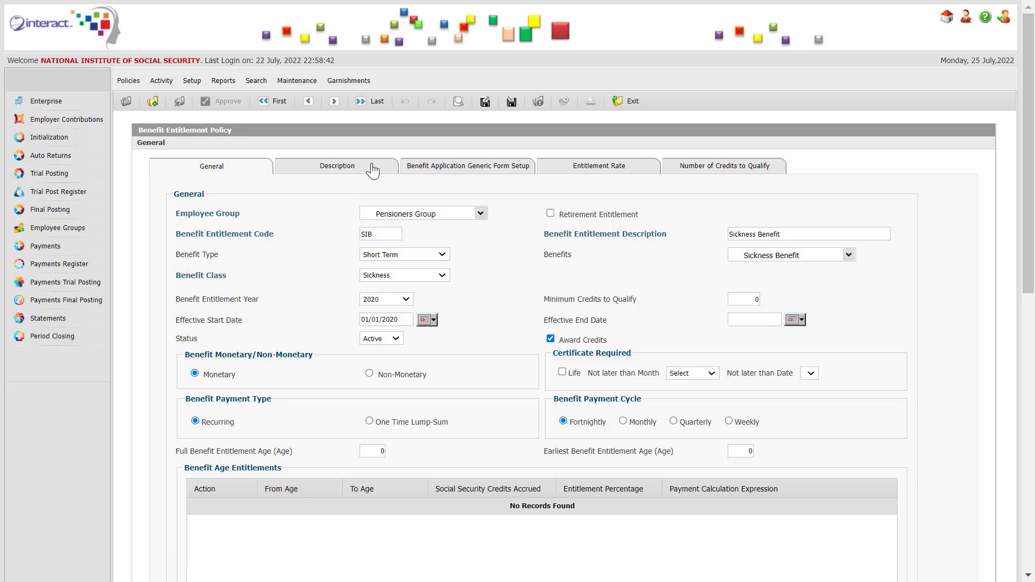
Step: Review the Sickness Benefit policy's description, generic application form fields and applied entitlement rate table
click(371, 170)
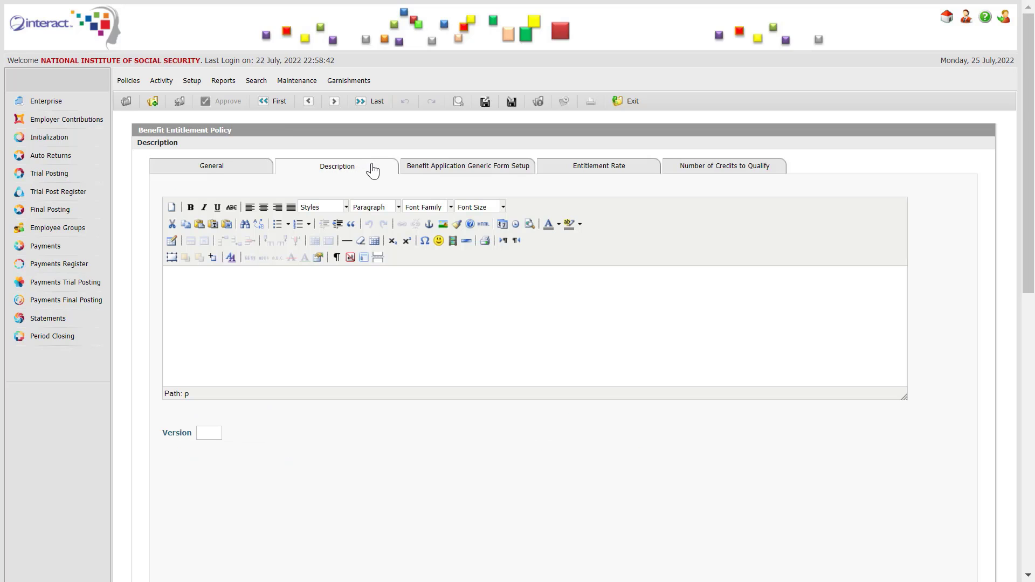
click(483, 177)
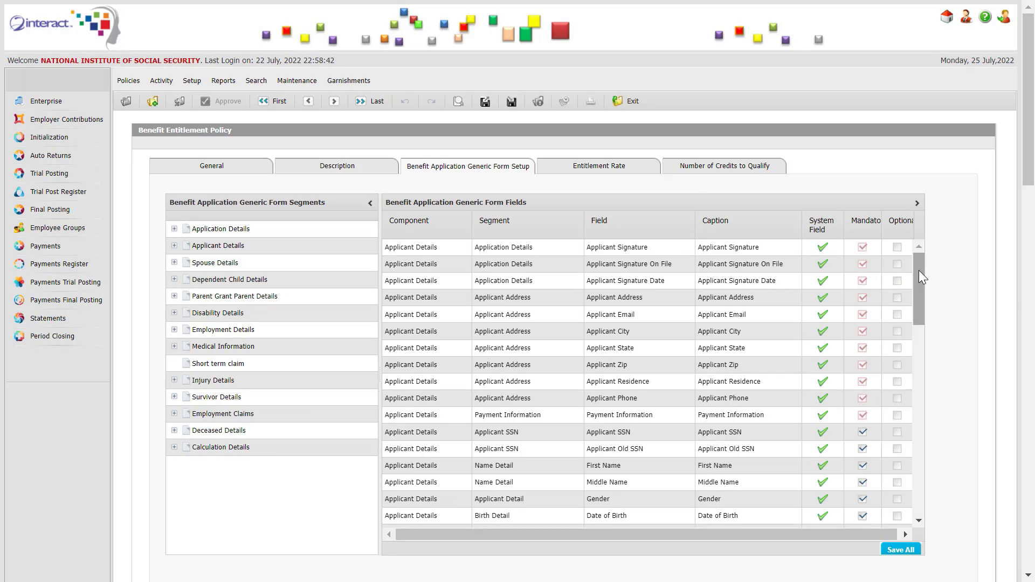
drag(918, 270, 890, 254)
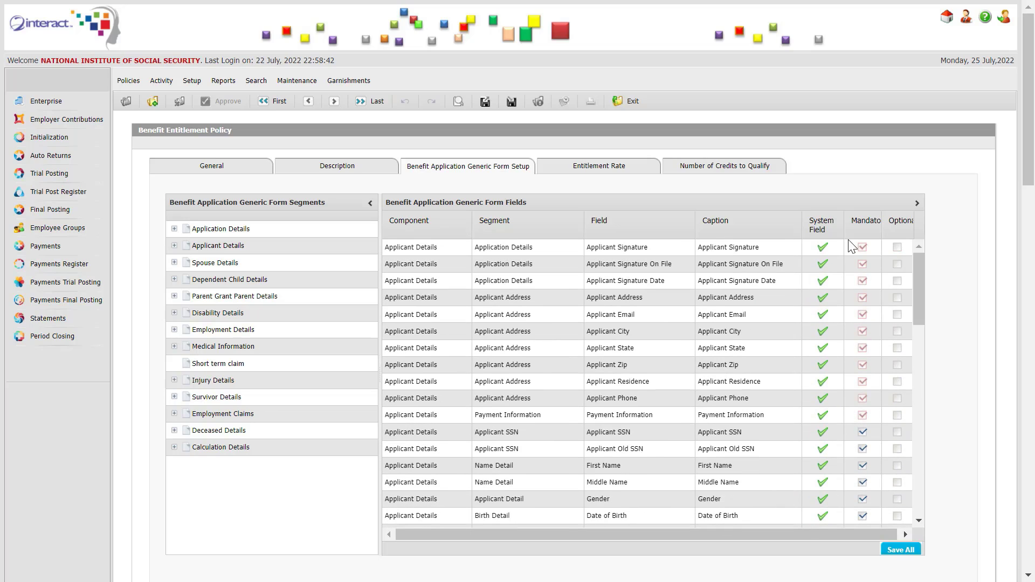
click(618, 172)
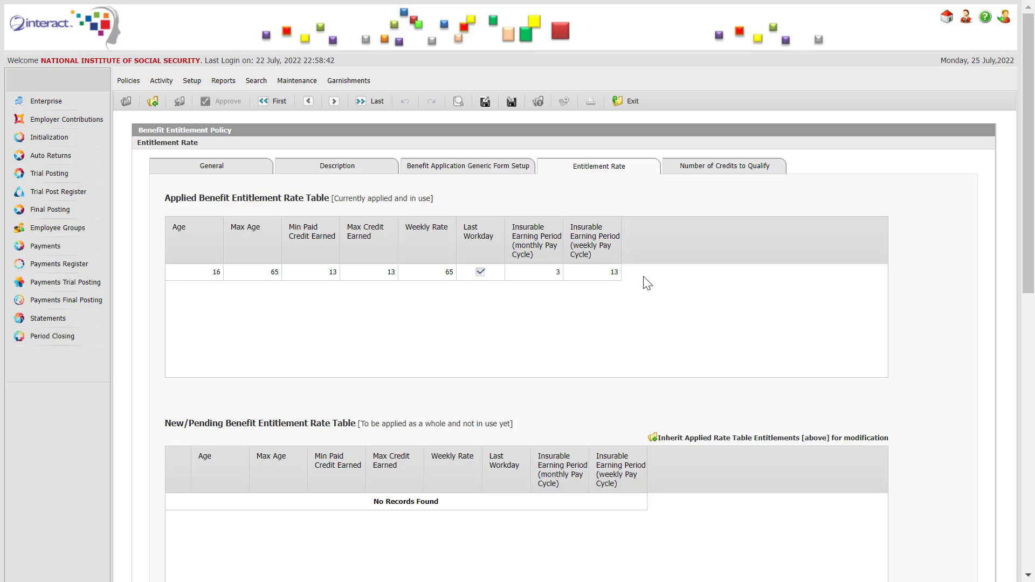
click(450, 271)
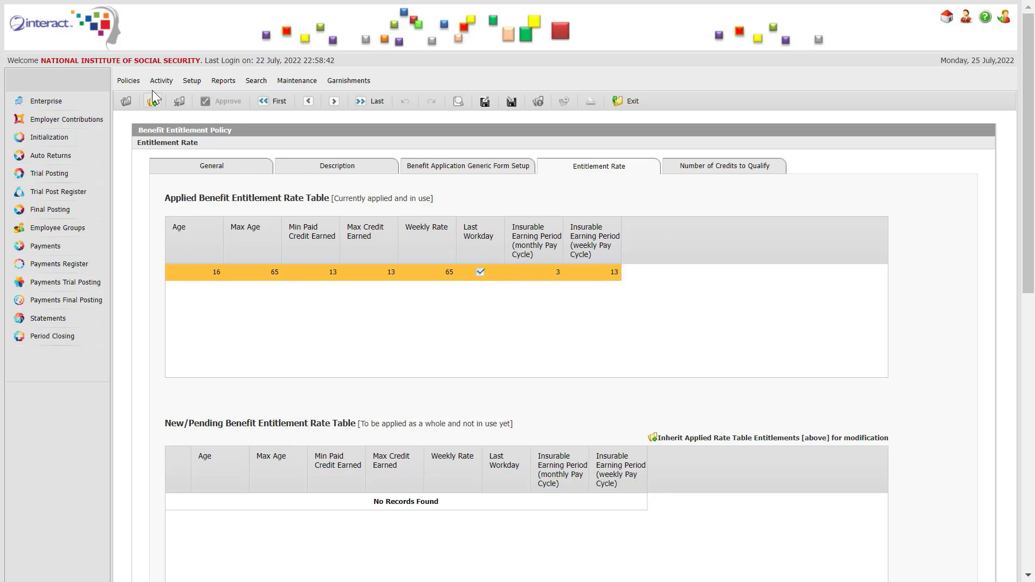
Step: Open the Sickness (SIB) benefit class and examine its rate table setup options
click(135, 79)
mouse_move(184, 116)
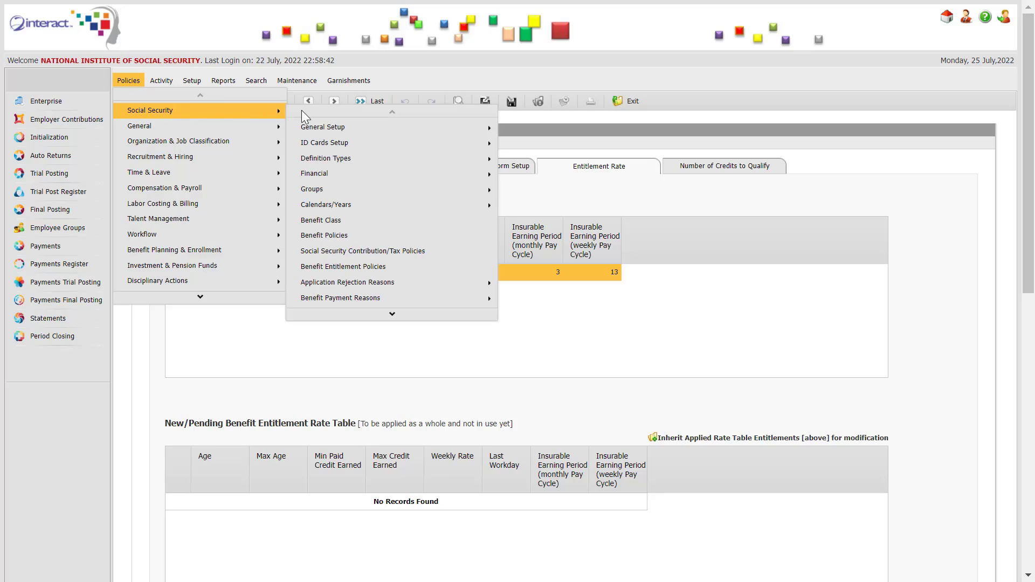
click(436, 220)
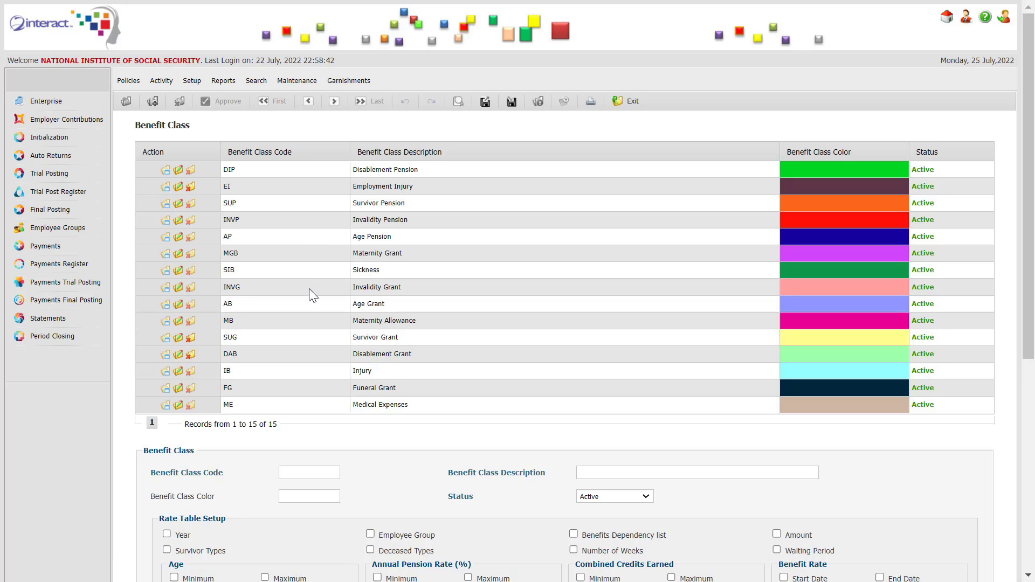
scroll(309, 289, down, 3)
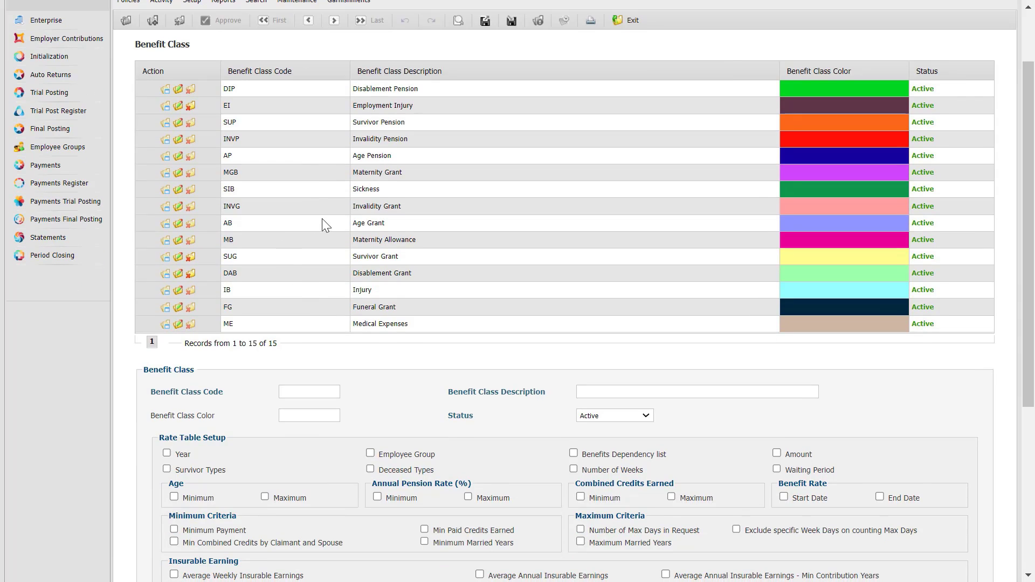
click(177, 189)
scroll(423, 214, down, 10)
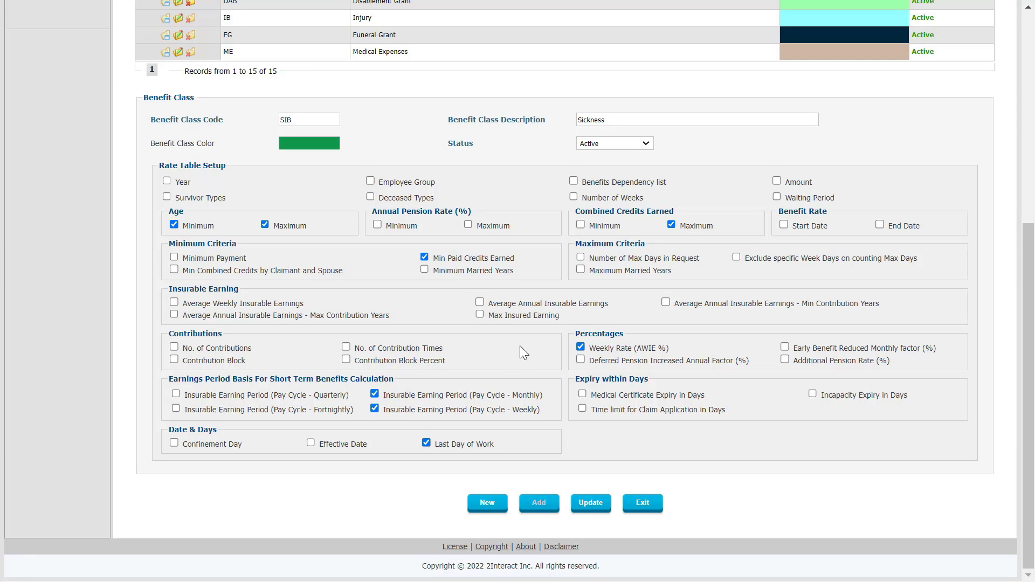
scroll(519, 347, up, 6)
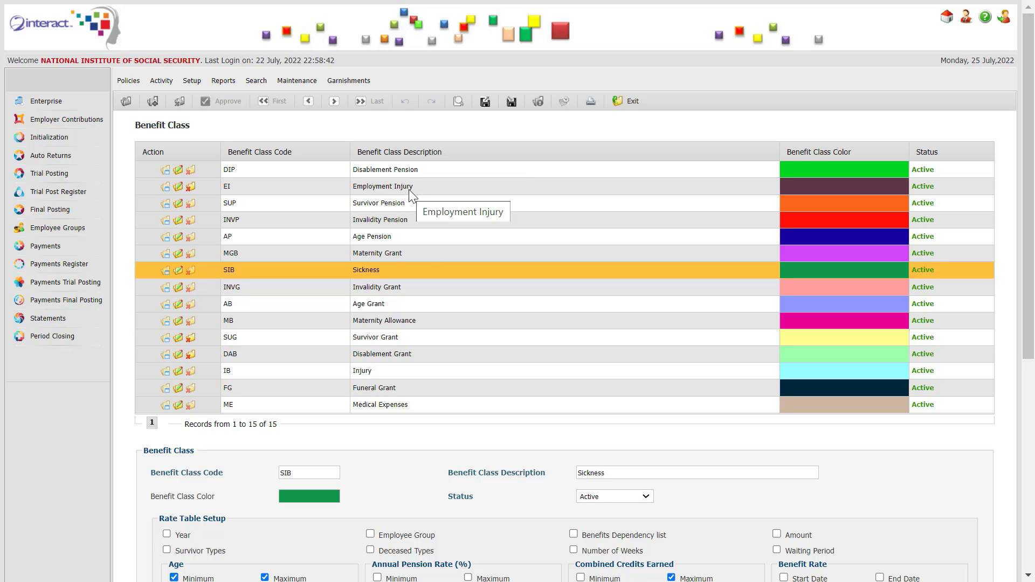
scroll(408, 193, down, 5)
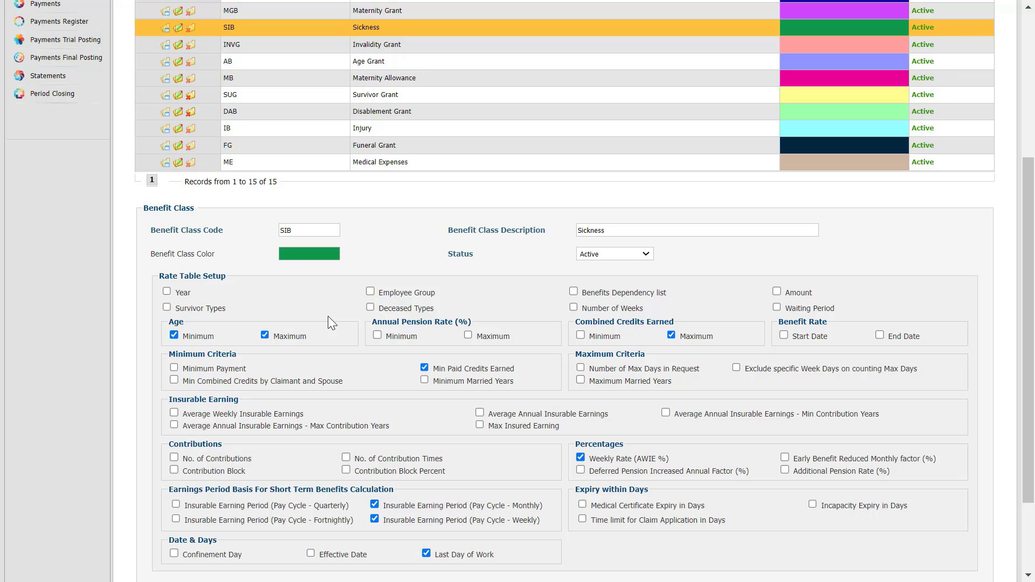
scroll(328, 315, up, 5)
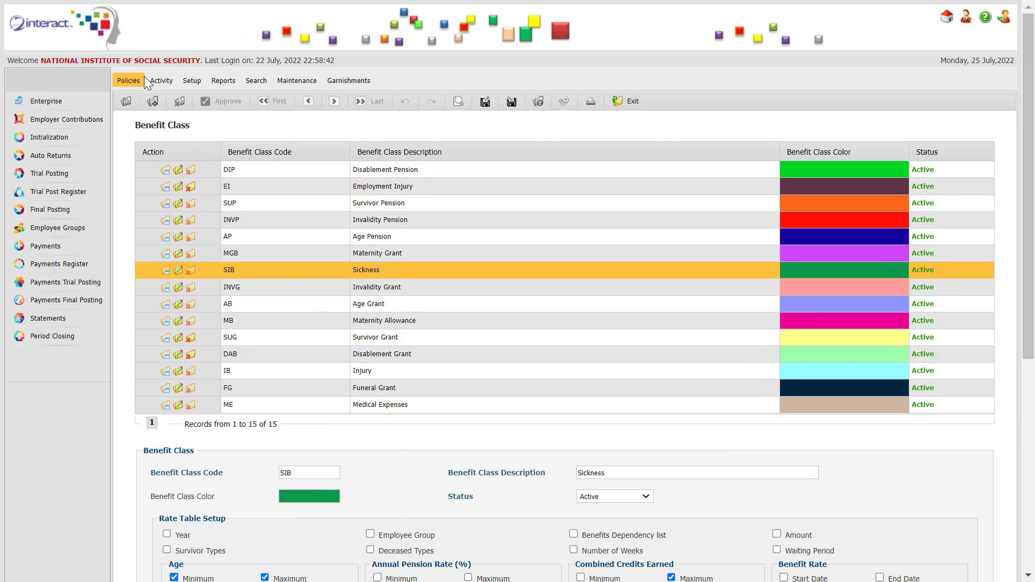
Step: Return to the Sickness Benefit entitlement policy and open its Benefit Application Generic Form Setup
click(143, 81)
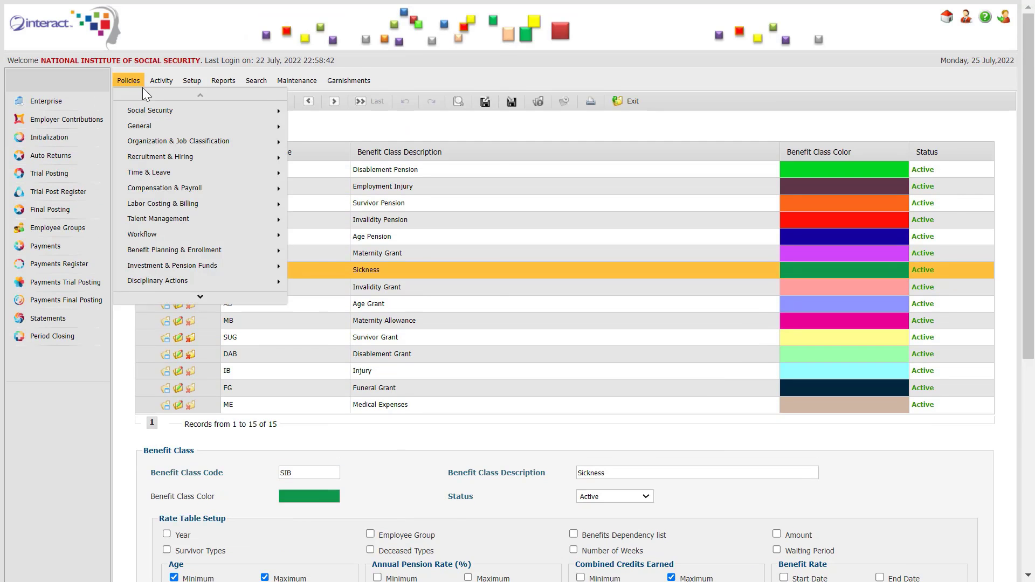
mouse_move(240, 107)
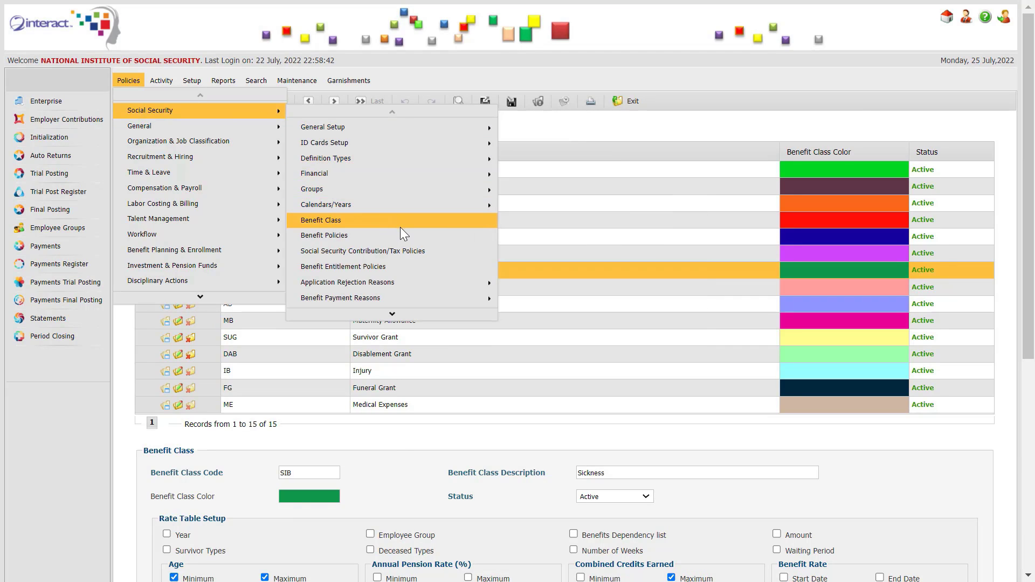
click(409, 266)
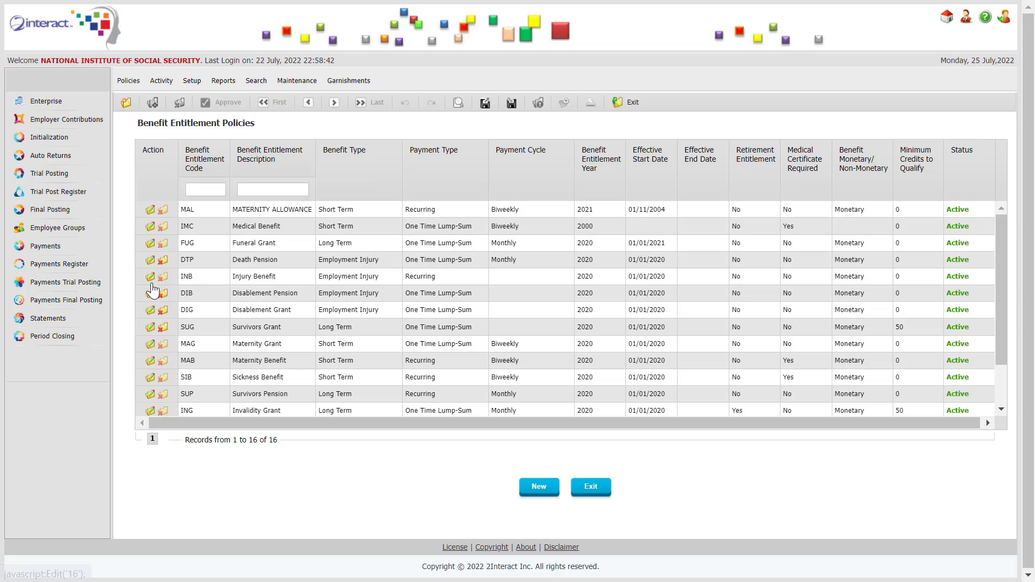
click(151, 378)
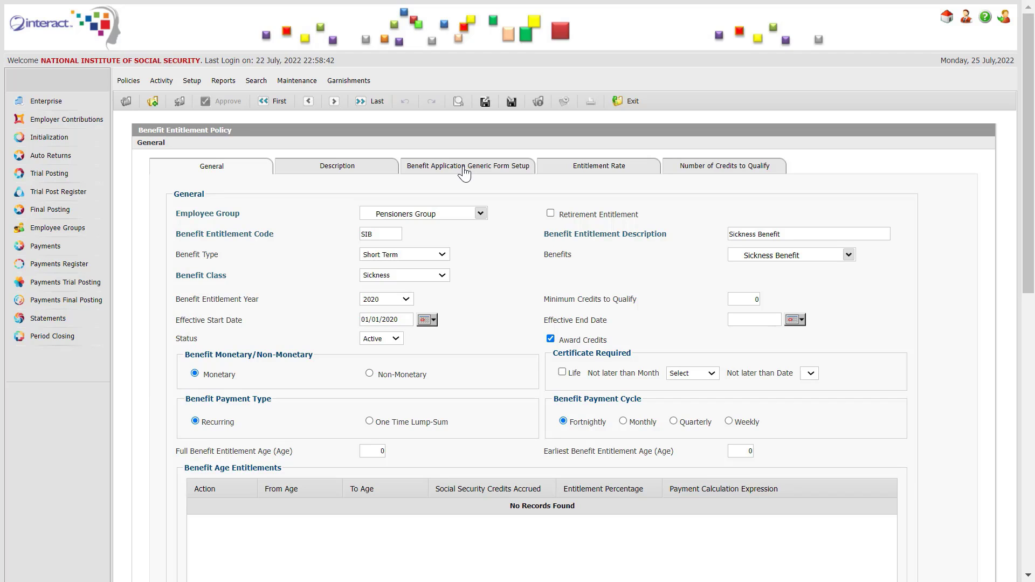
click(463, 172)
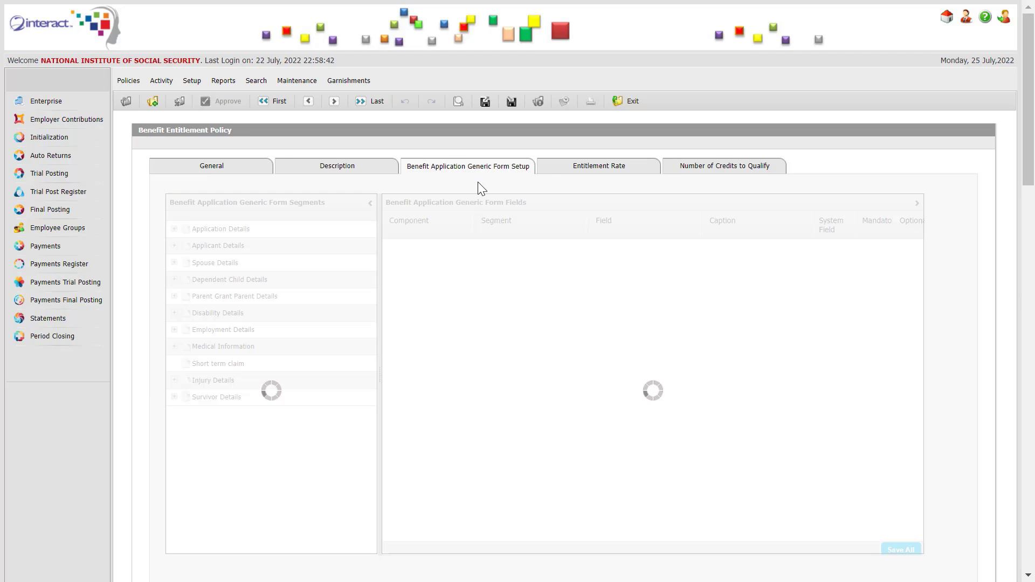